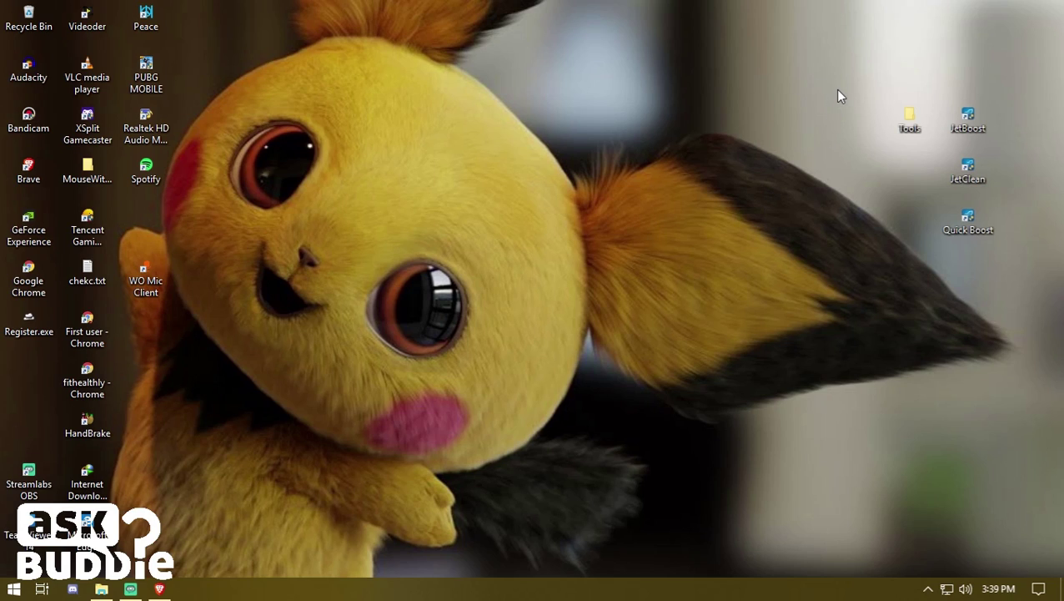
# Step: Open the Tools folder on the desktop and look over the folders and setup file it contains
pyautogui.moveTo(848, 71); pyautogui.dragTo(1001, 277)
pyautogui.doubleClick(909, 123)
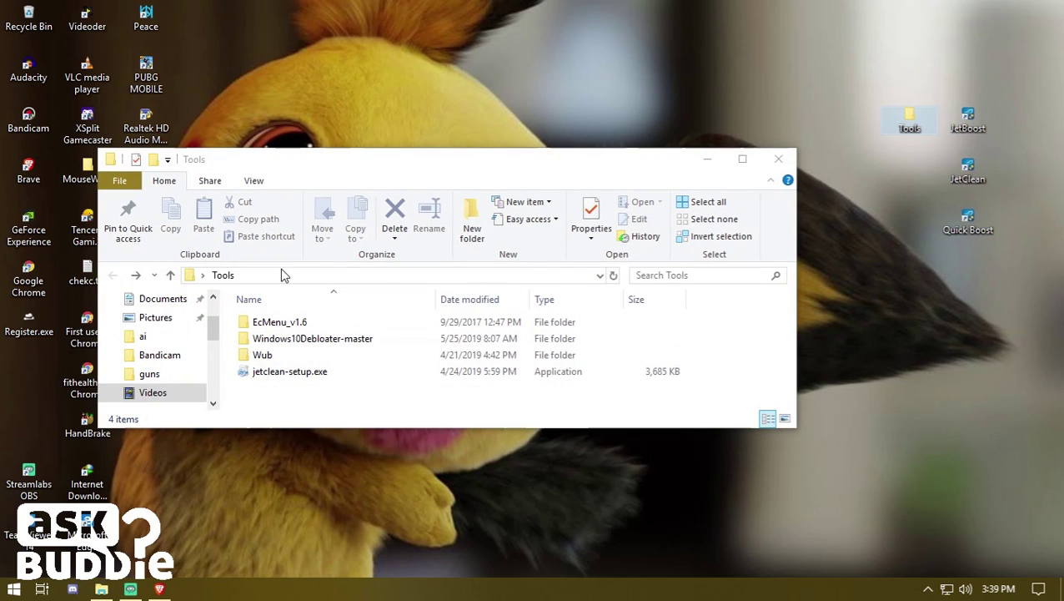
pyautogui.click(434, 409)
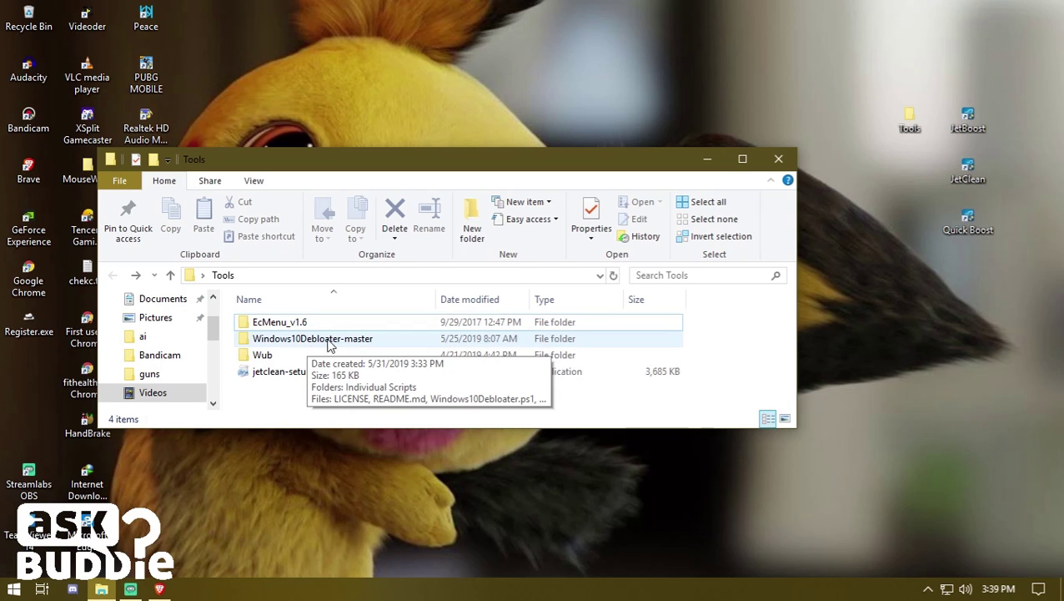
pyautogui.click(301, 356)
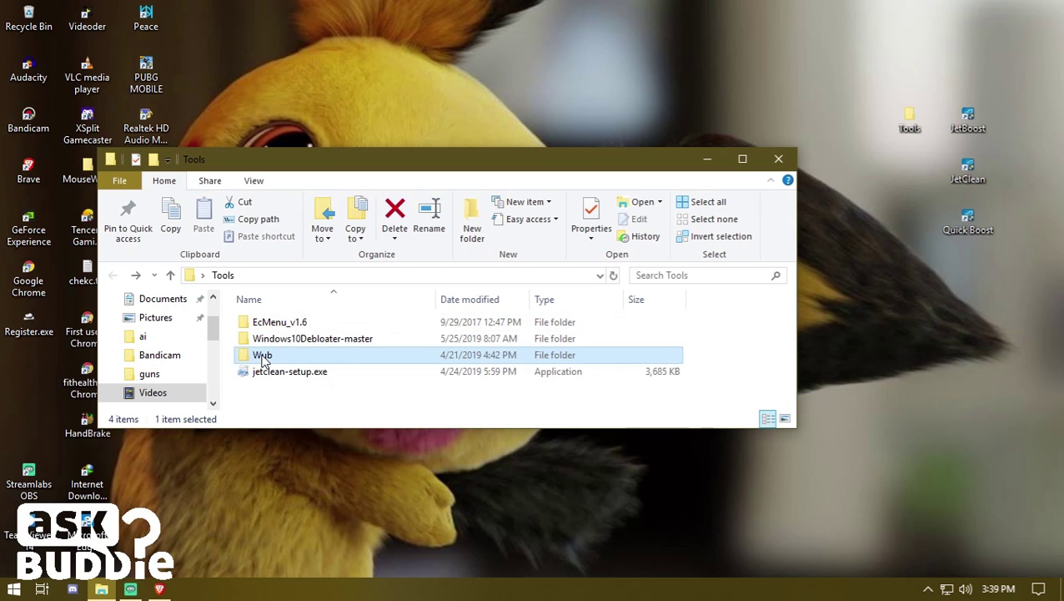
pyautogui.click(301, 376)
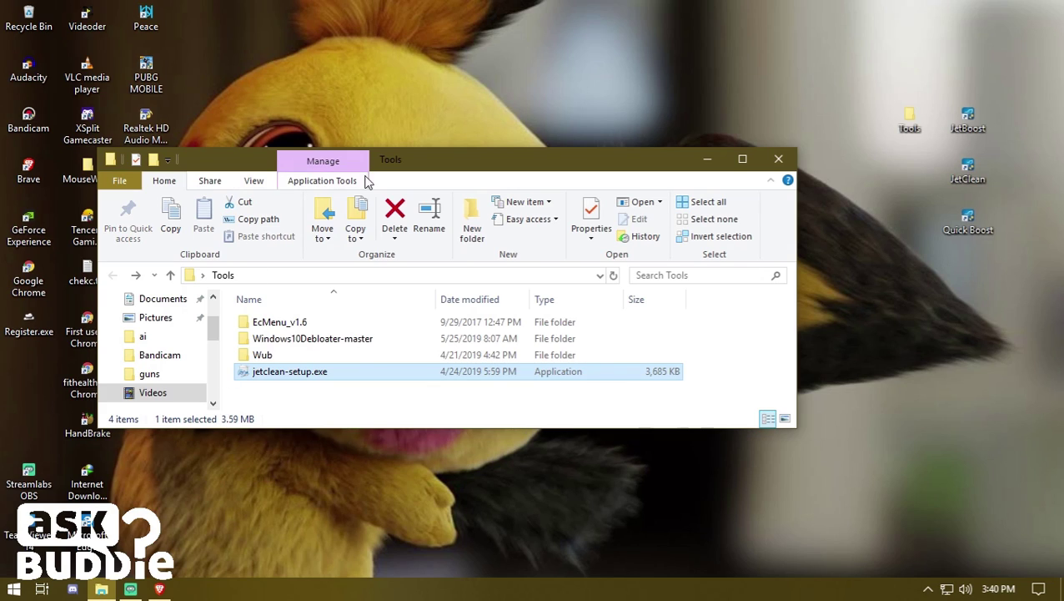
pyautogui.click(319, 406)
pyautogui.click(315, 377)
pyautogui.click(296, 400)
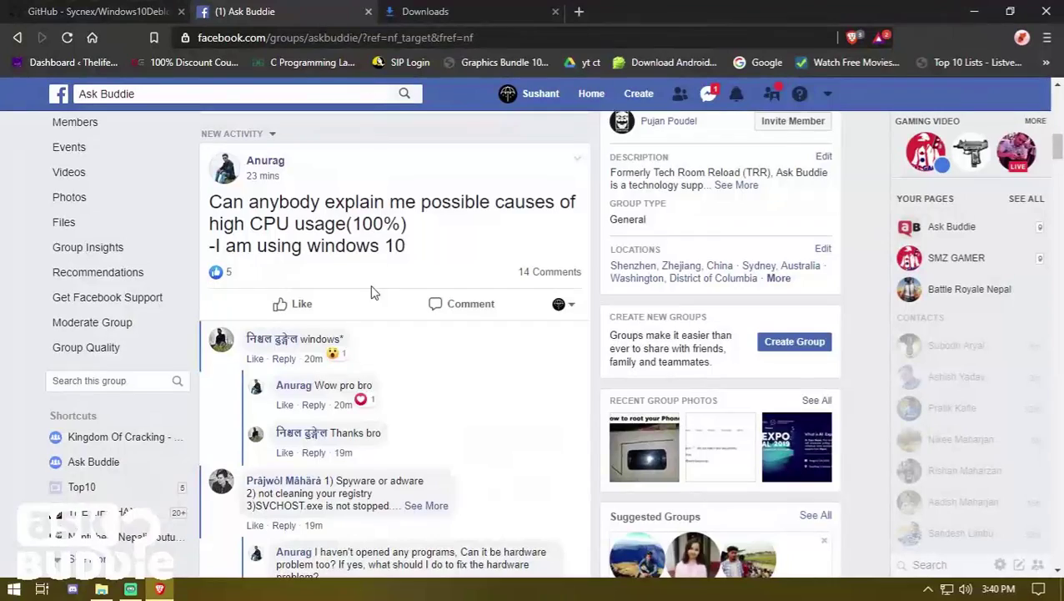
# Step: Look through the Ask Buddie Facebook group page in the browser, down to the post about high CPU usage
pyautogui.scroll(5, 372, 294)
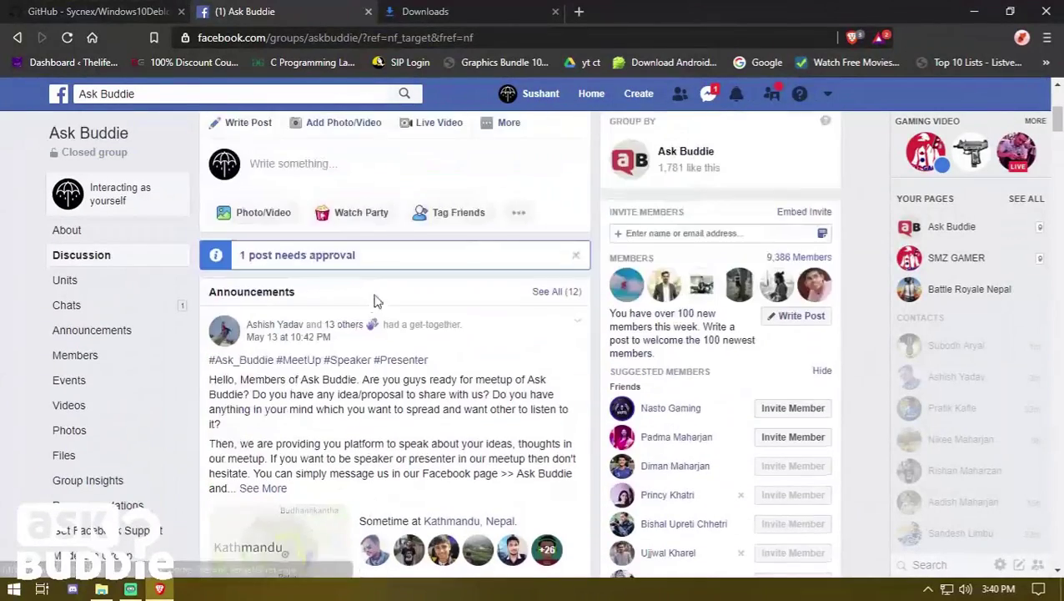
pyautogui.scroll(4, 374, 300)
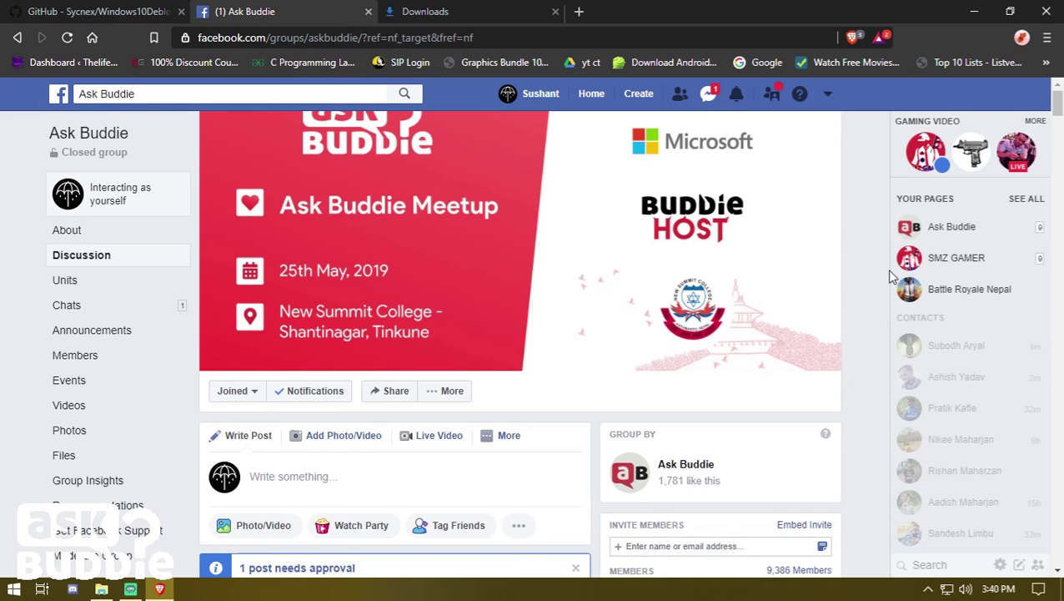
pyautogui.scroll(-1, 504, 359)
pyautogui.scroll(-6, 513, 423)
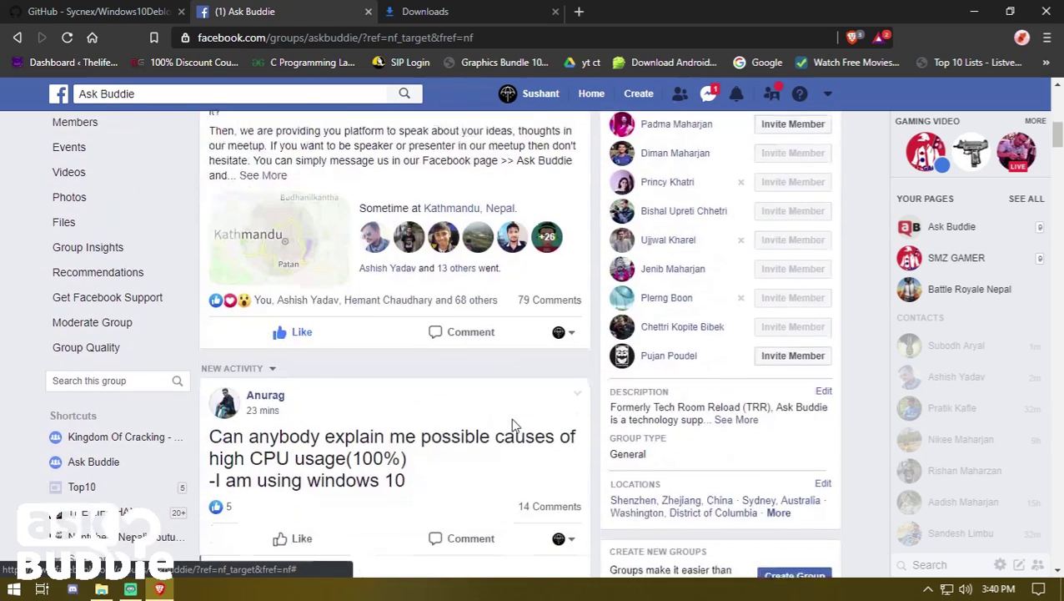
pyautogui.scroll(-2, 513, 422)
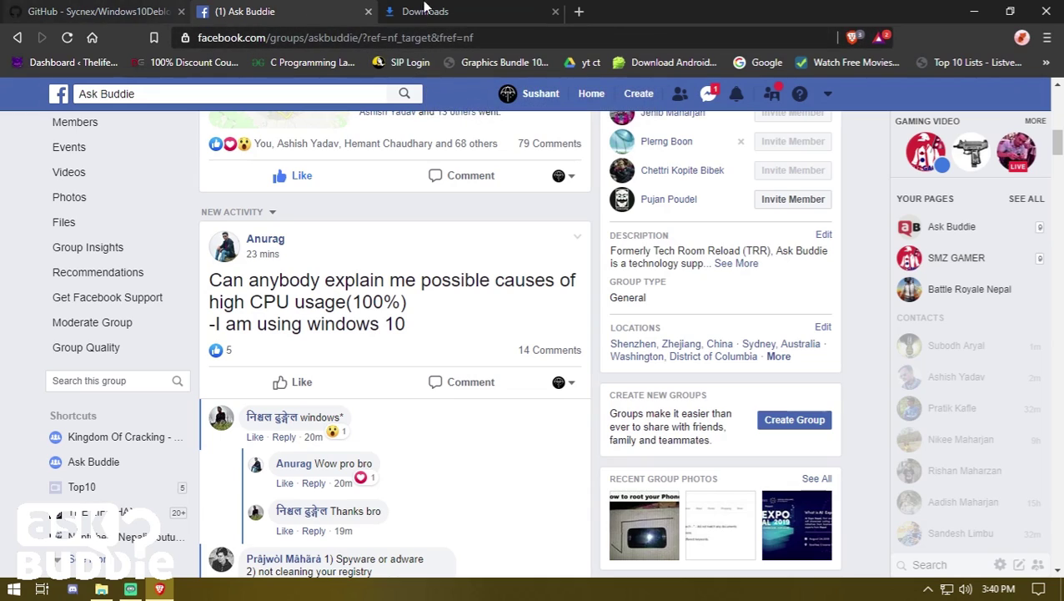
# Step: Bring up the Windows10Debloater GitHub page and open the Windows10Debloater-master folder inside Tools in File Explorer
pyautogui.click(114, 10)
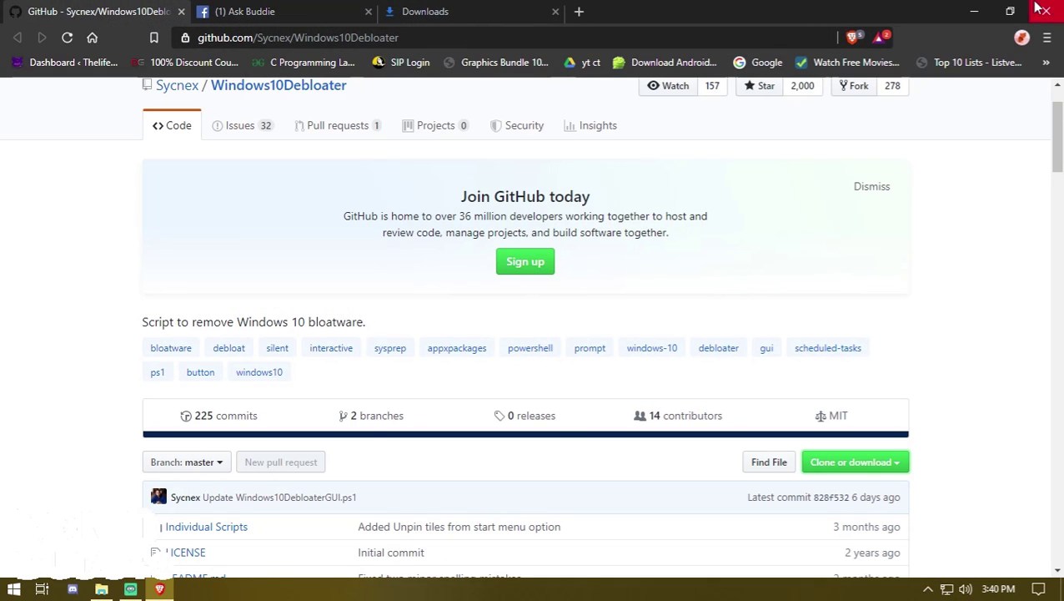
pyautogui.click(101, 589)
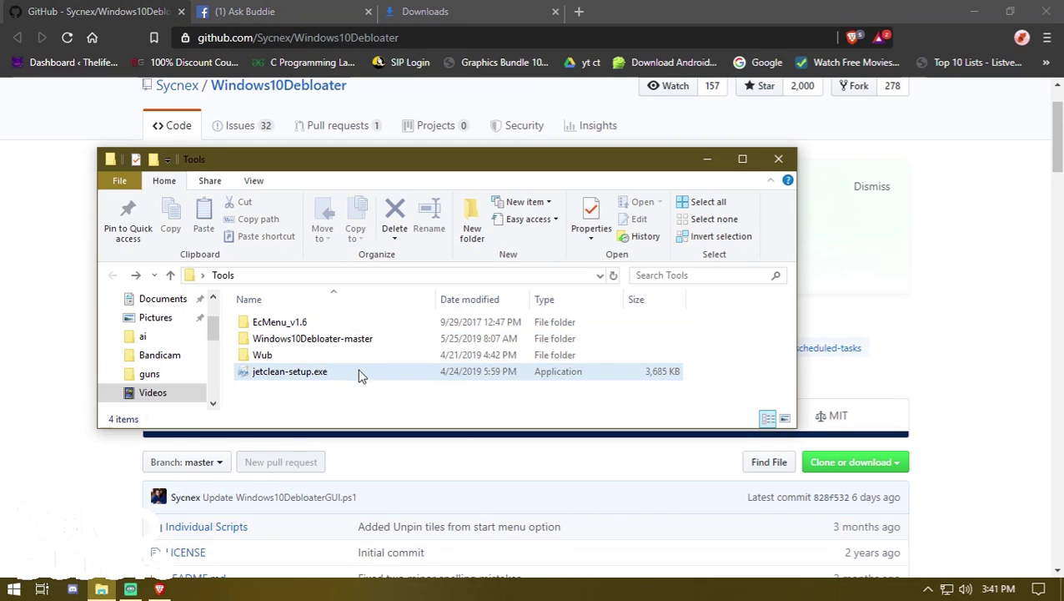
pyautogui.doubleClick(352, 338)
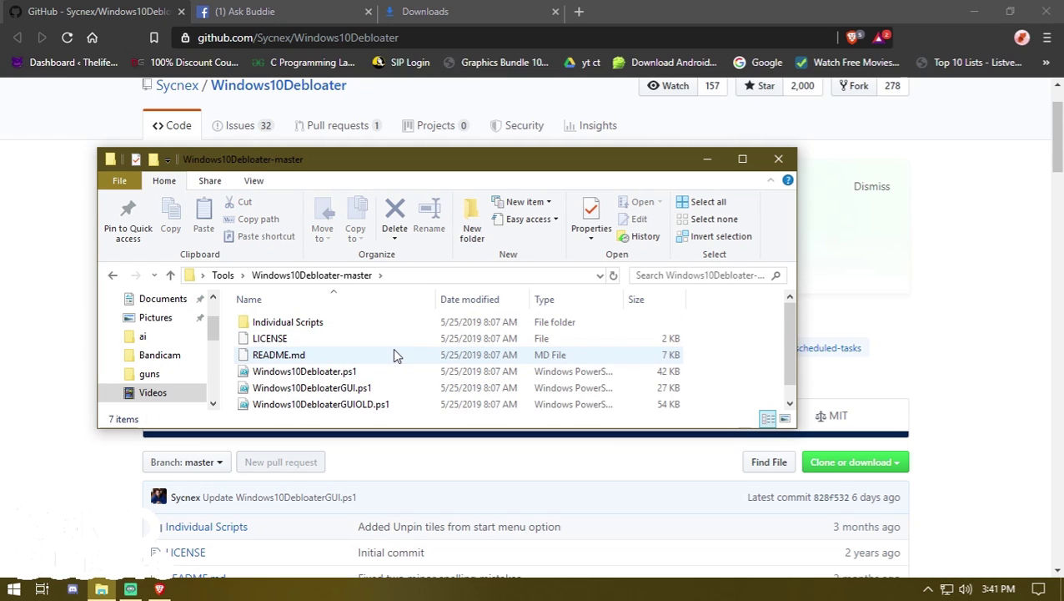
# Step: Return to the browser and review the file list of the Sycnex/Windows10Debloater repository on GitHub
pyautogui.click(964, 302)
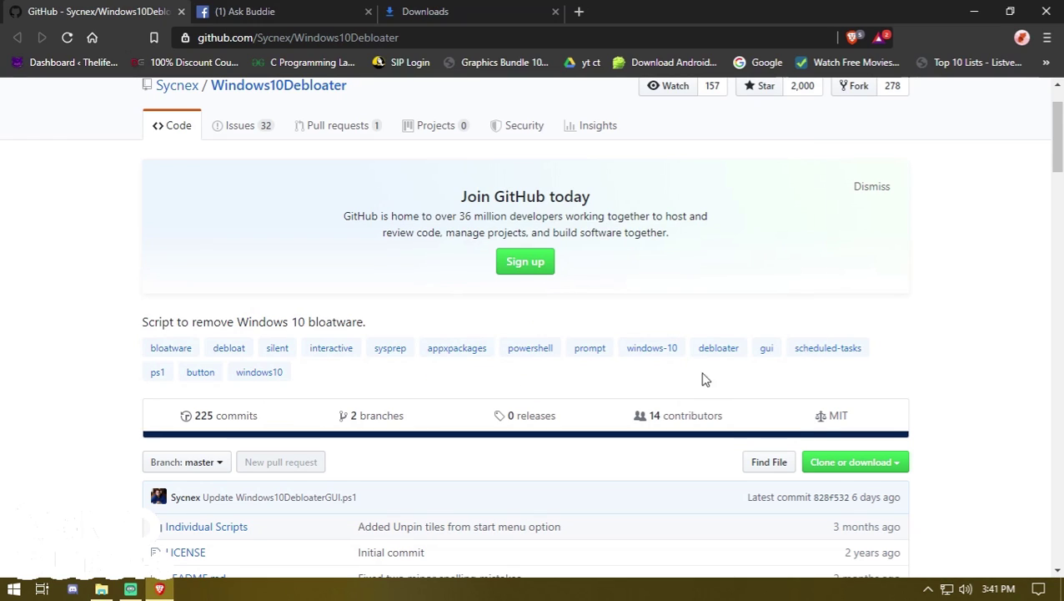
pyautogui.scroll(-3, 832, 477)
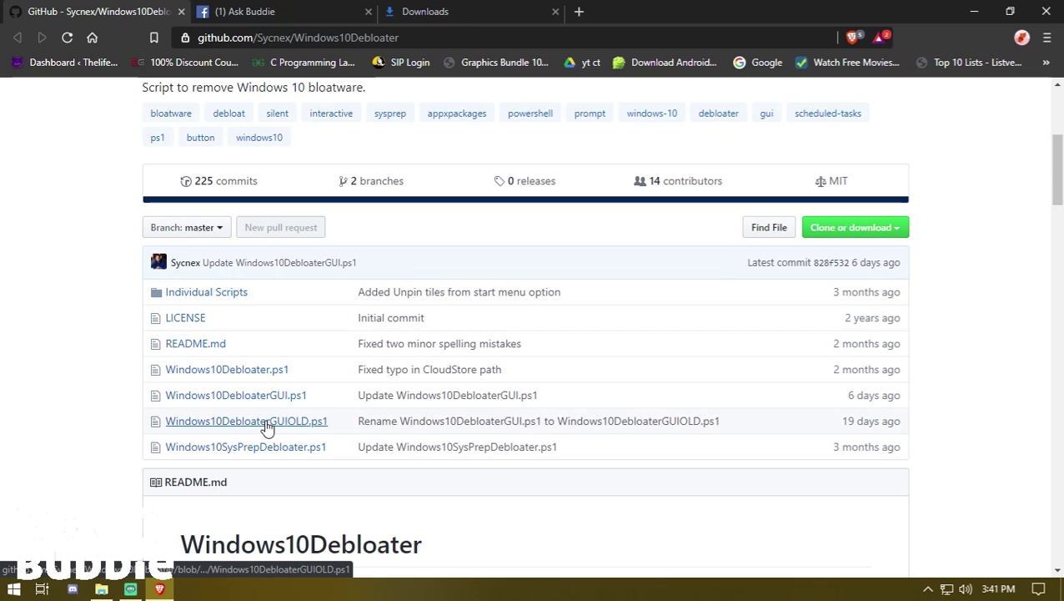
pyautogui.scroll(2, 263, 423)
pyautogui.scroll(-2, 267, 408)
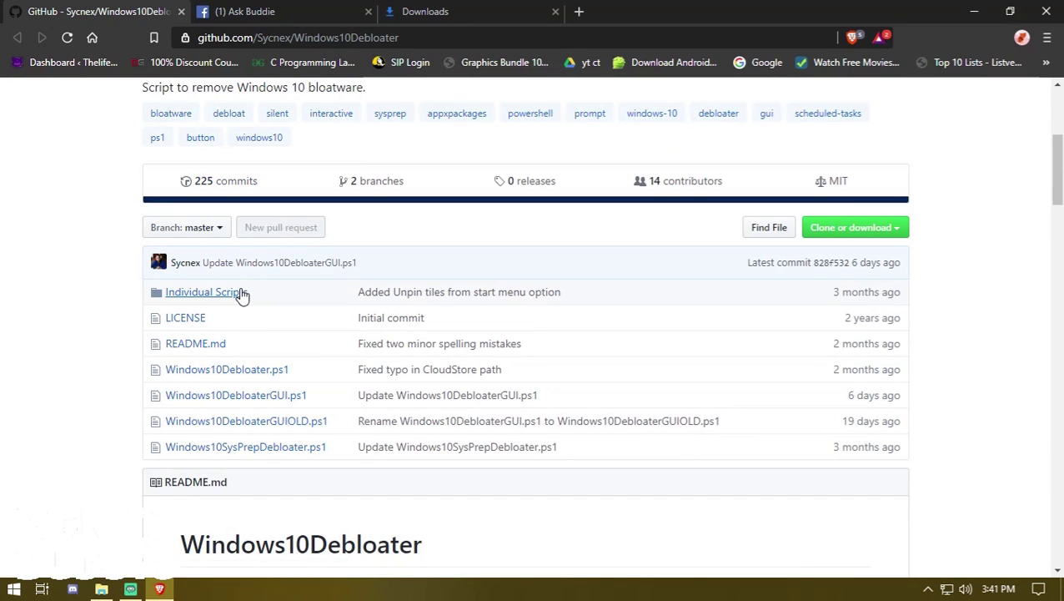
pyautogui.scroll(1, 292, 378)
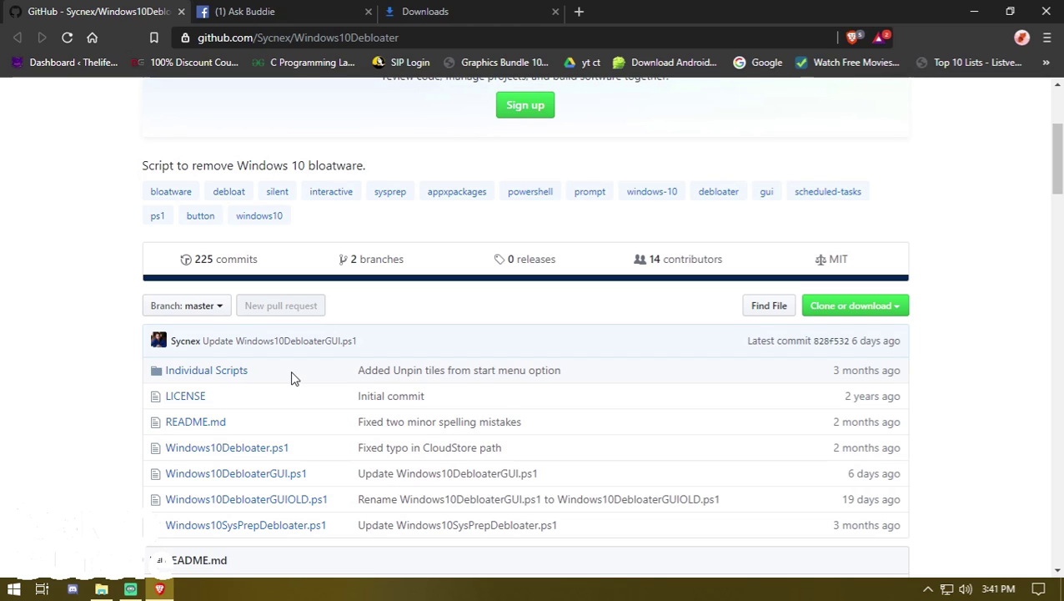
# Step: Minimize the browser, maximize the Windows10Debloater-master folder window and open Windows PowerShell as administrator from that folder
pyautogui.click(101, 589)
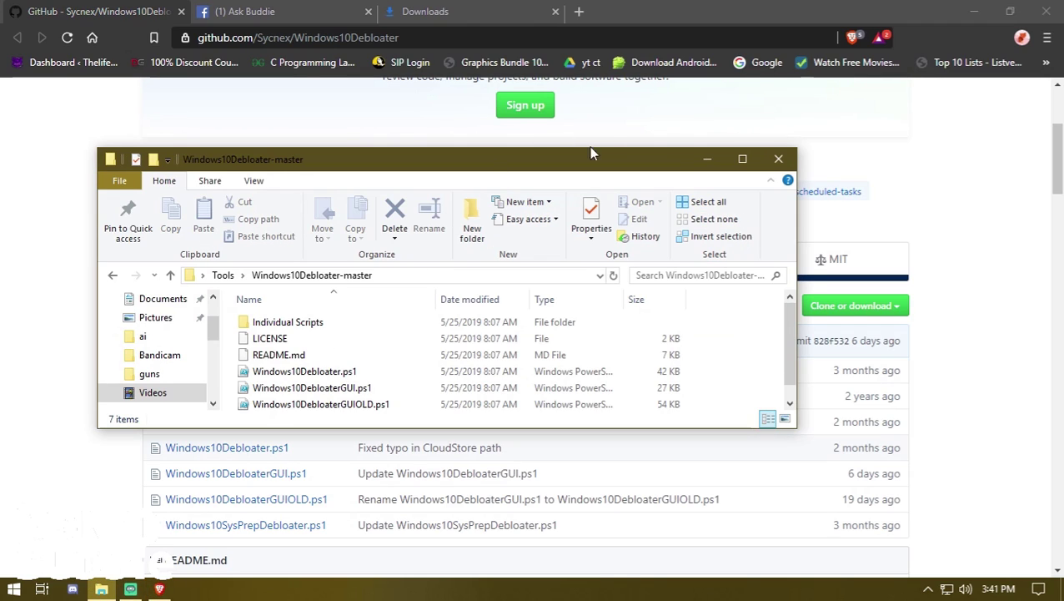
pyautogui.click(977, 11)
pyautogui.click(742, 159)
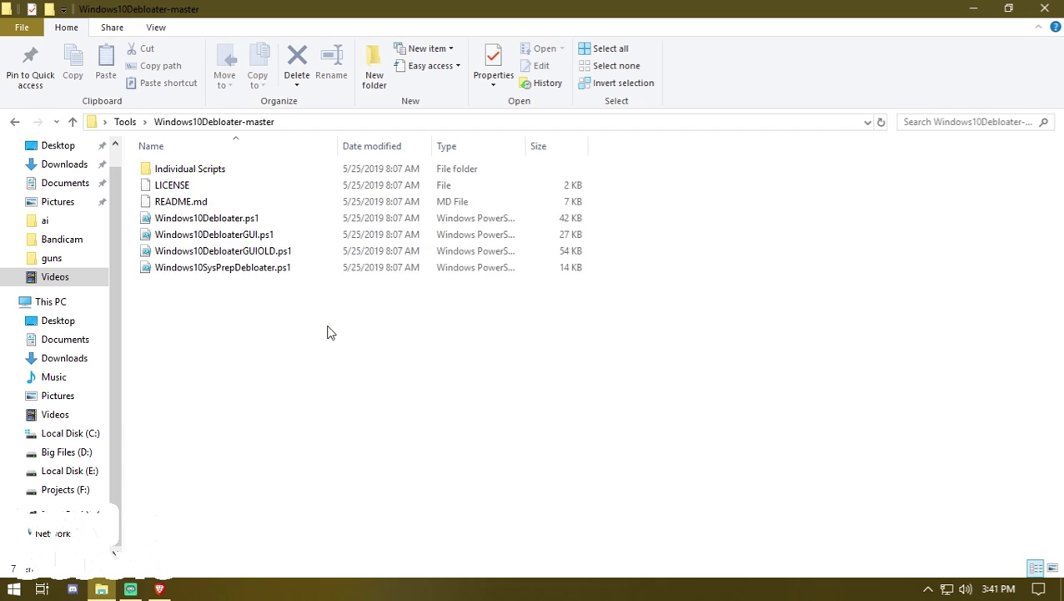
pyautogui.click(24, 31)
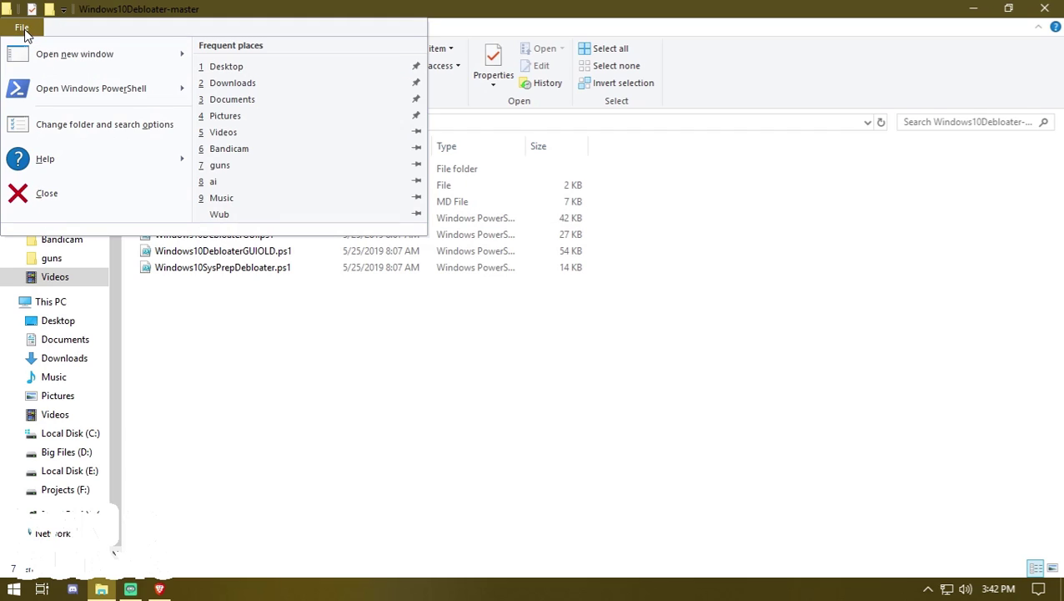
pyautogui.moveTo(92, 98)
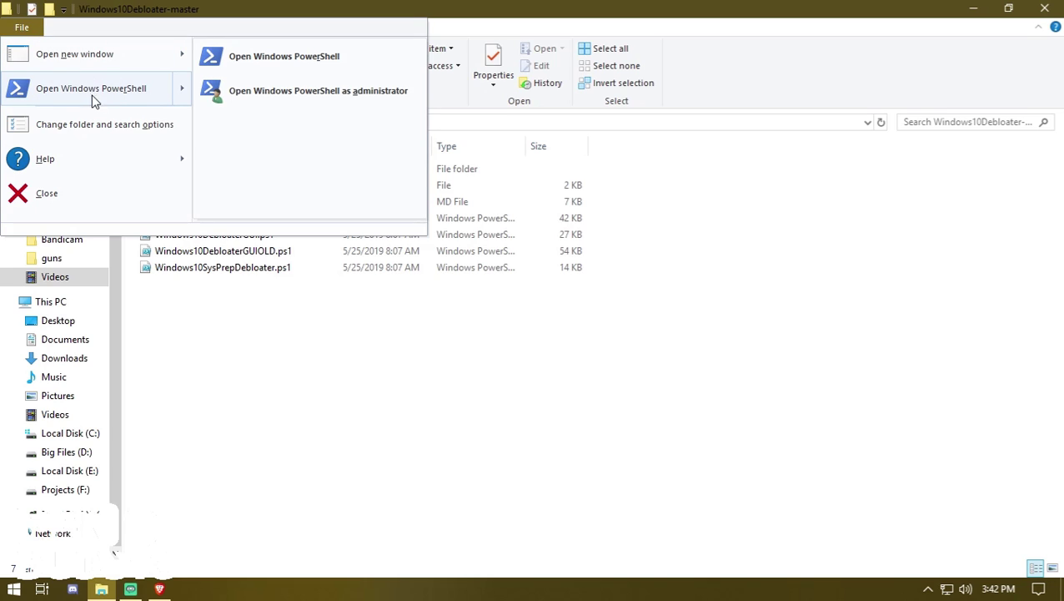
pyautogui.click(324, 98)
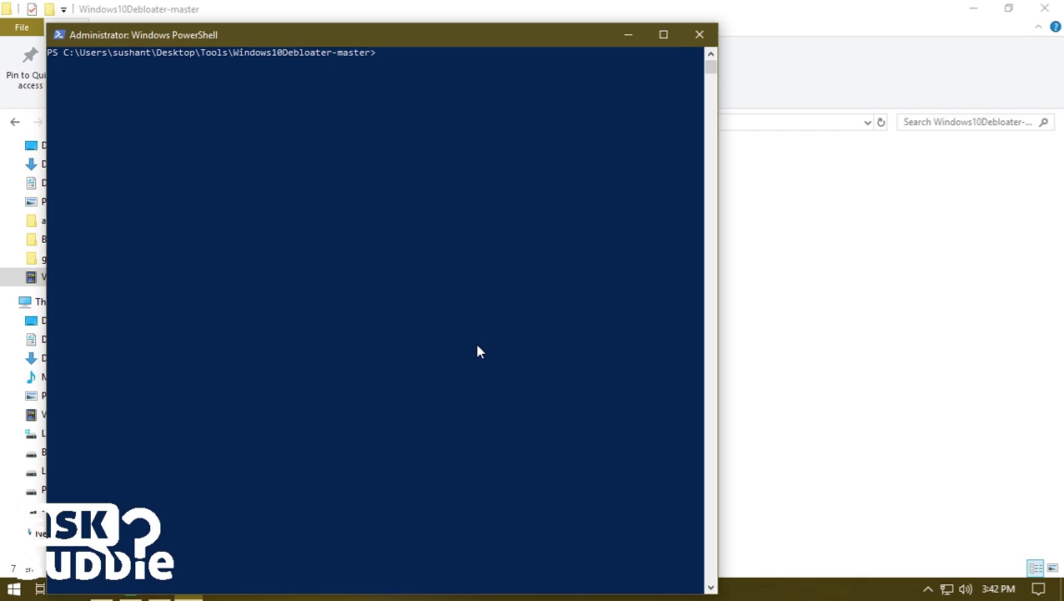
# Step: Move the PowerShell window clear of the file list and list the folder's contents with ls
pyautogui.moveTo(398, 34); pyautogui.dragTo(718, 104)
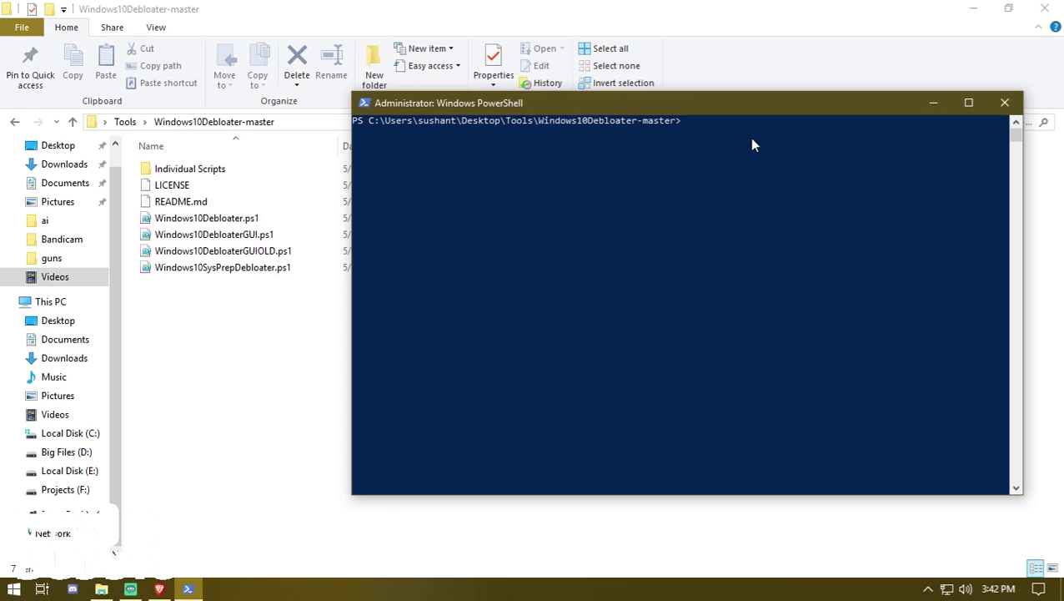
pyautogui.write('1')
pyautogui.write('s')
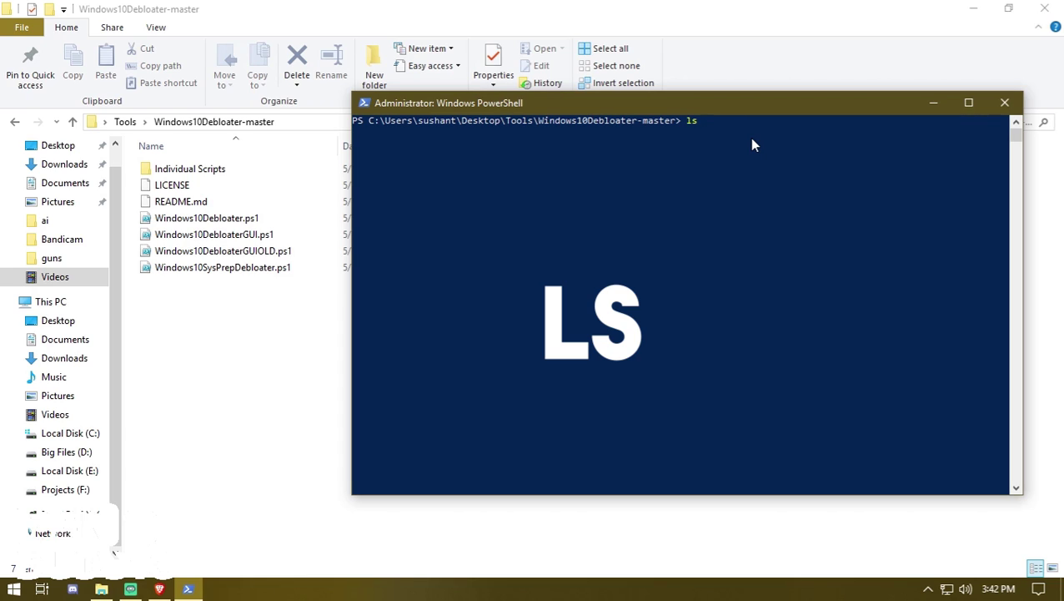
pyautogui.press('Return')
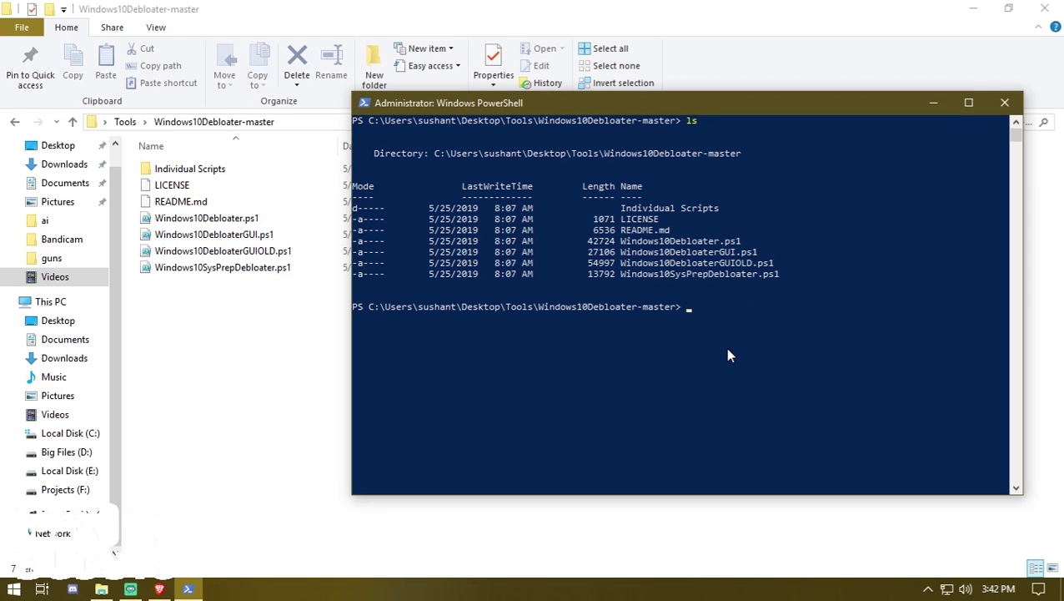
# Step: Run the script .\Windows10DebloaterGUIOLD.ps1 in PowerShell
pyautogui.write('W')
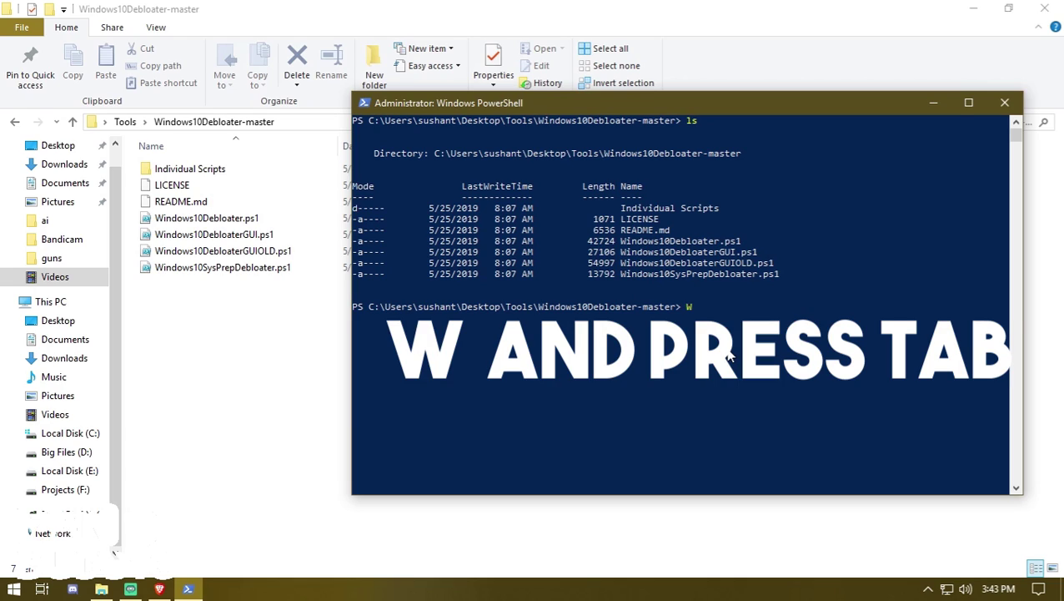
pyautogui.press('Tab')
pyautogui.press('Tab')
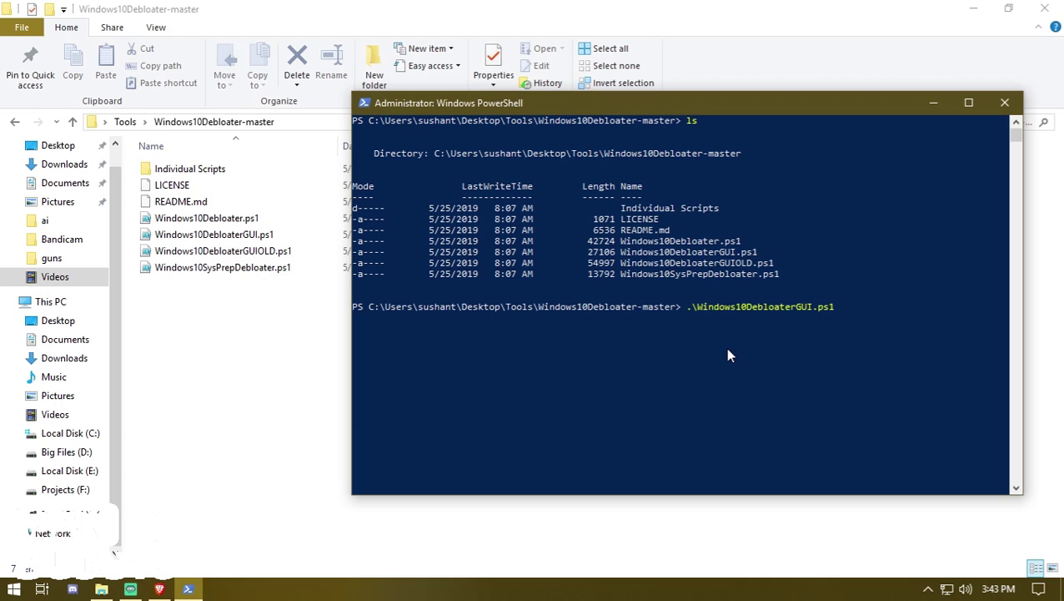
pyautogui.press('Tab')
pyautogui.press('Return')
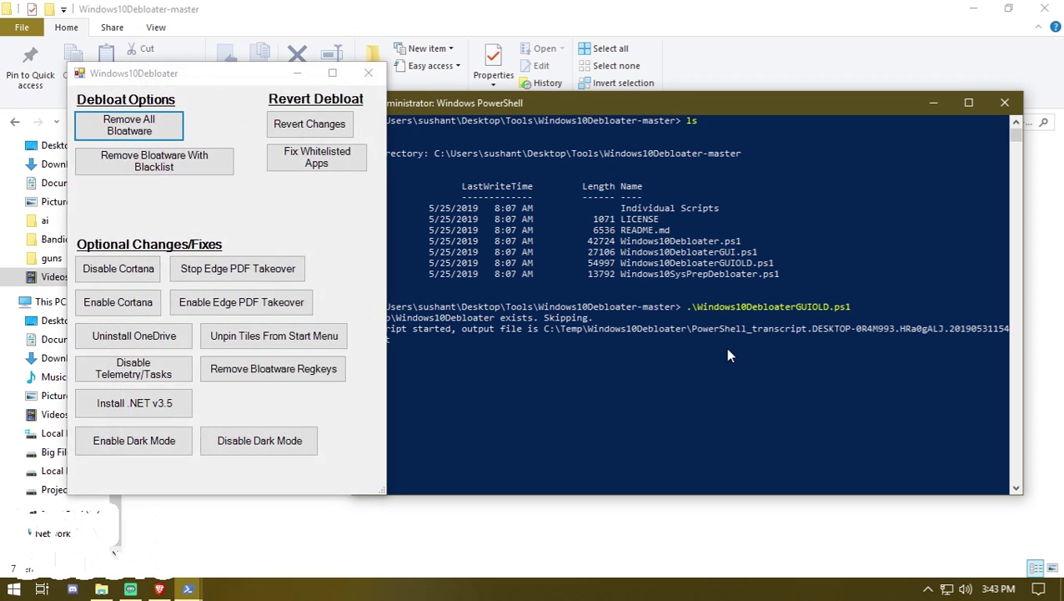
# Step: Remove all bloatware with Windows10Debloater and check the Start menu once the tasks finish
pyautogui.moveTo(199, 82); pyautogui.dragTo(636, 108)
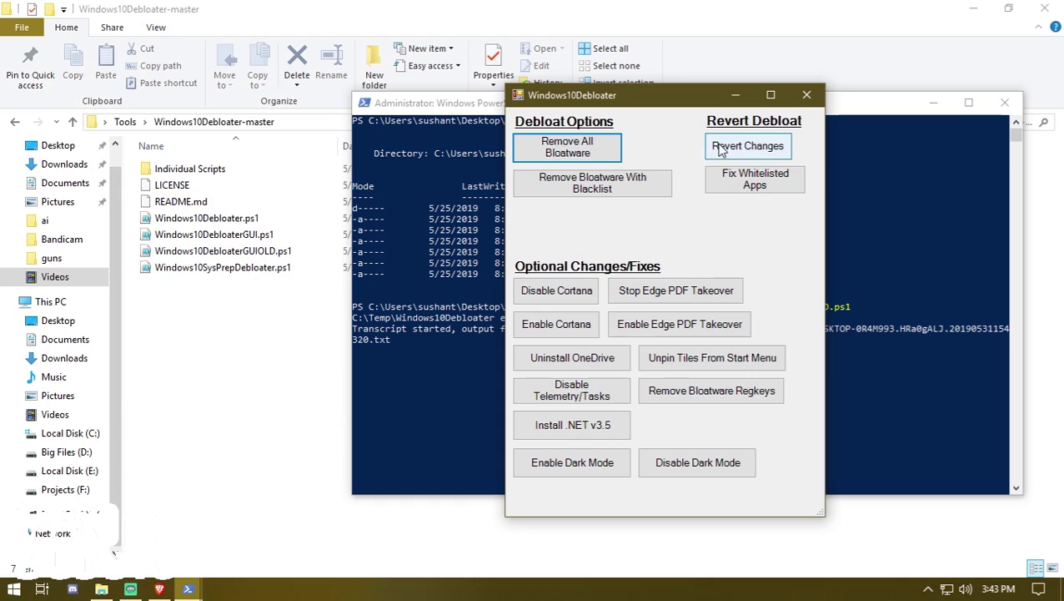
pyautogui.click(576, 160)
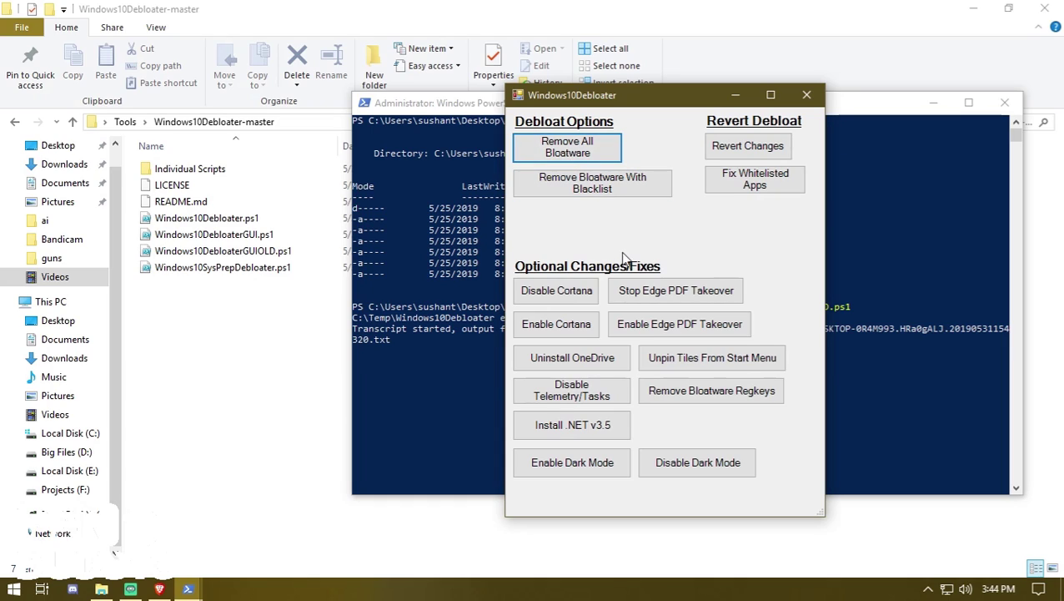
pyautogui.click(567, 155)
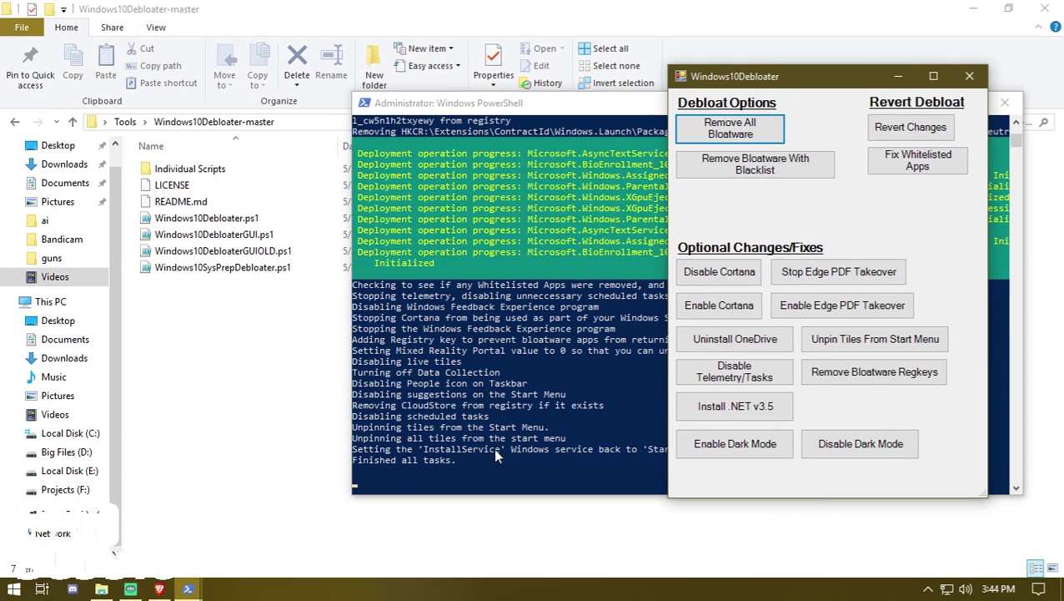
pyautogui.press('super')
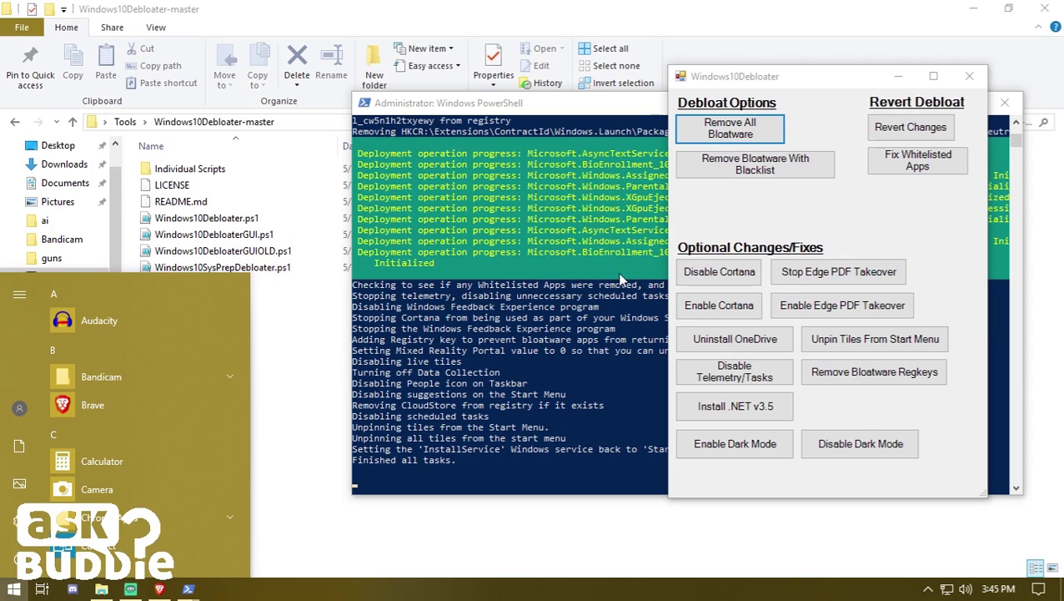
pyautogui.click(779, 224)
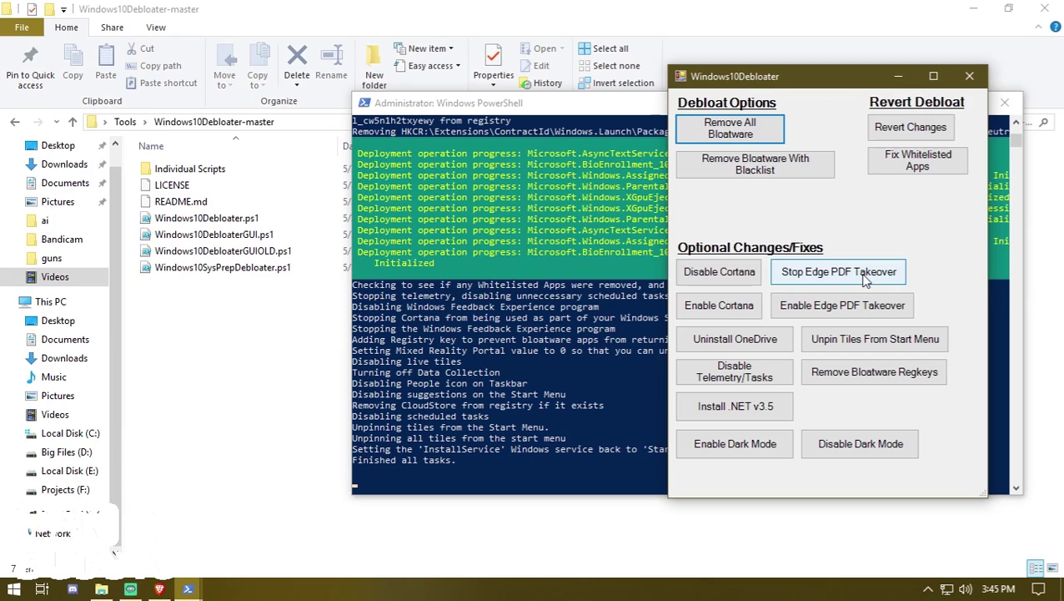
# Step: Disable Cortana and stop Edge from taking over as the default PDF viewer
pyautogui.click(733, 284)
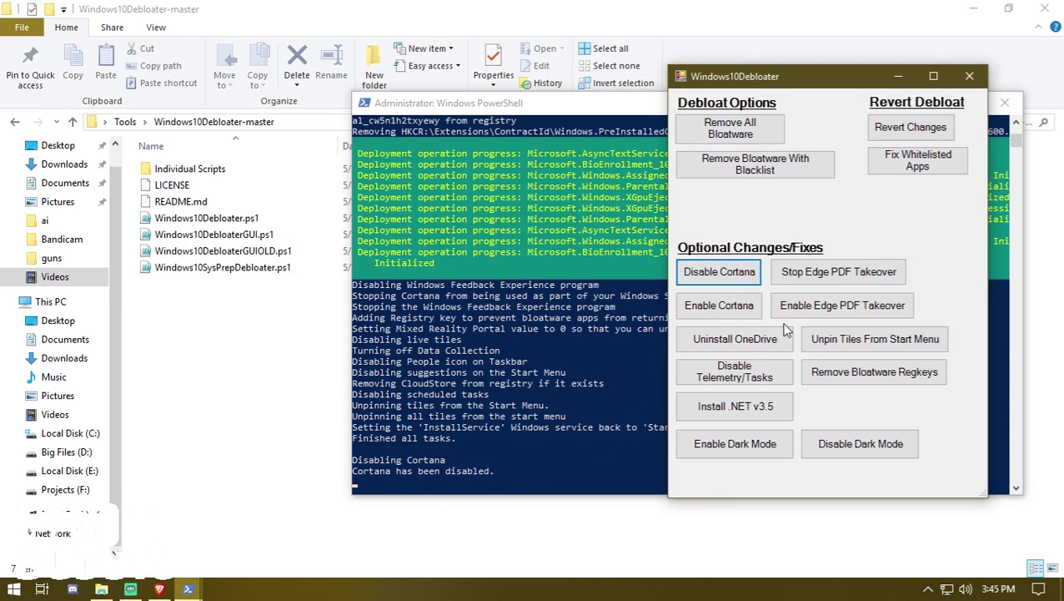
pyautogui.click(824, 276)
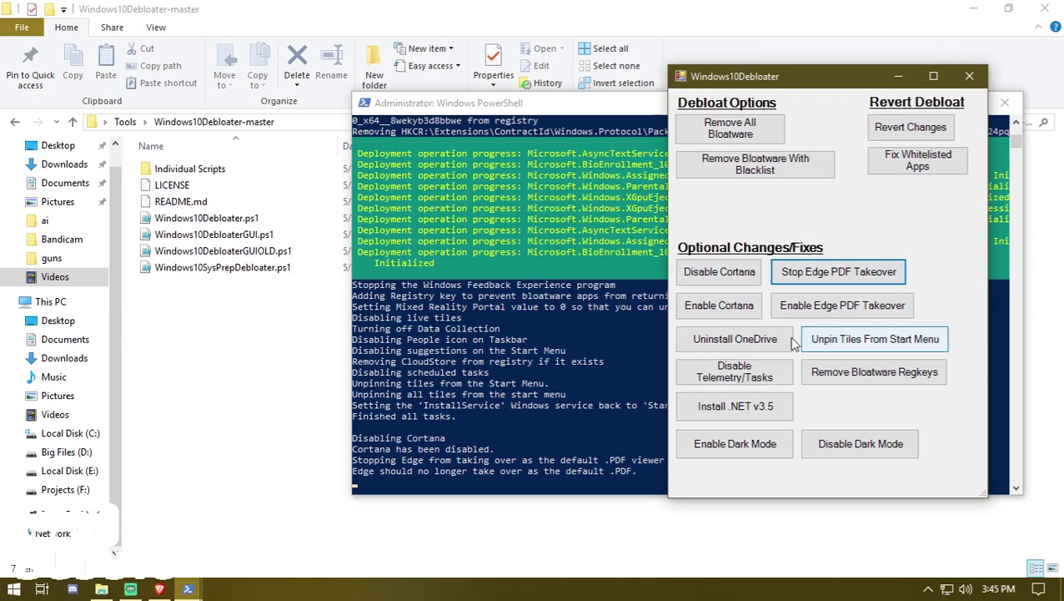
# Step: Uninstall OneDrive with Windows10Debloater
pyautogui.click(742, 342)
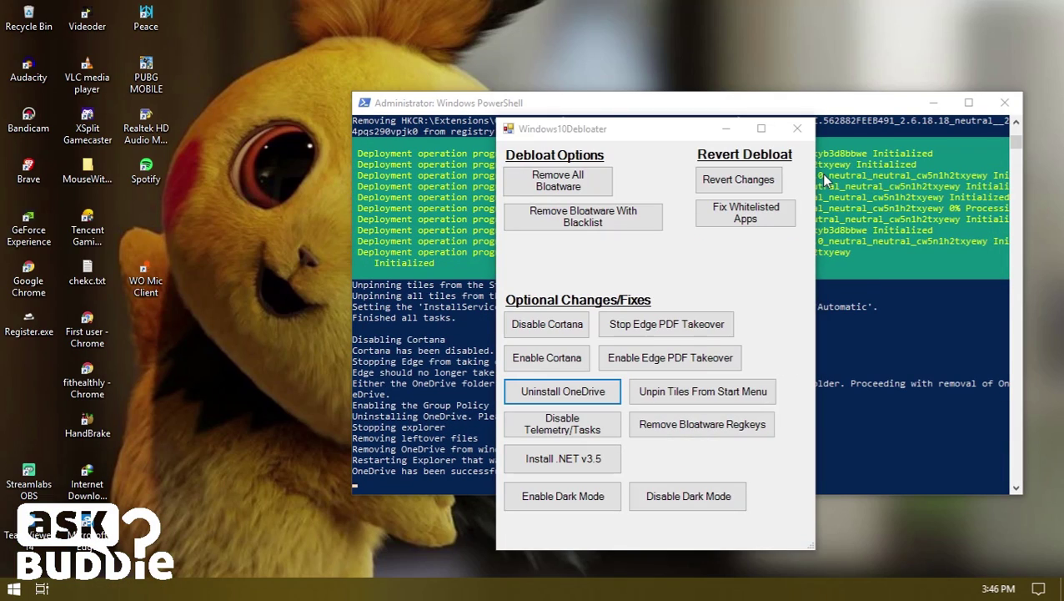
# Step: Disable telemetry and its scheduled tasks with Windows10Debloater
pyautogui.moveTo(647, 133); pyautogui.dragTo(839, 75)
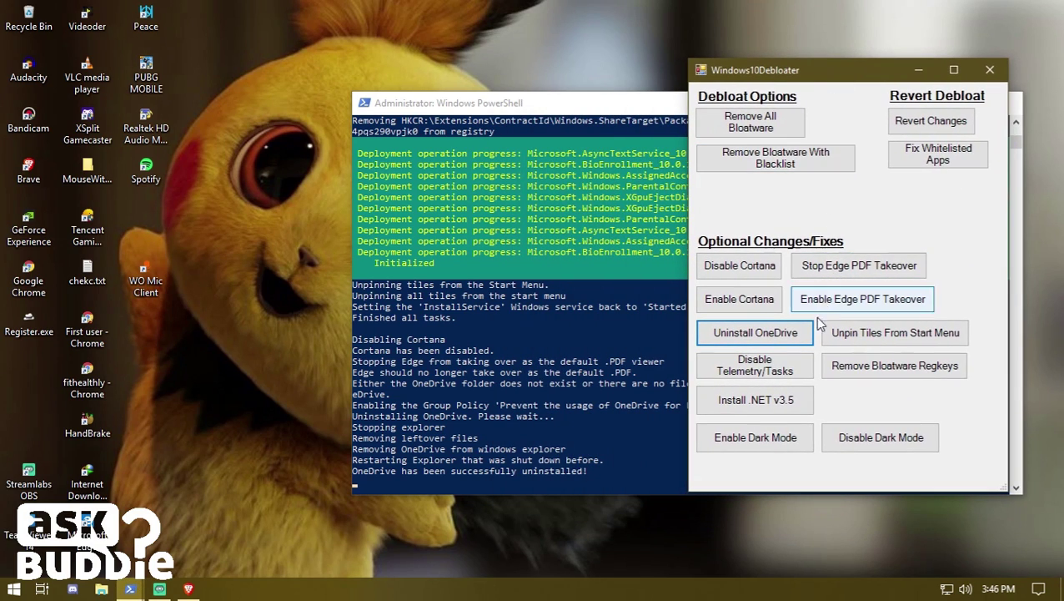
pyautogui.click(792, 377)
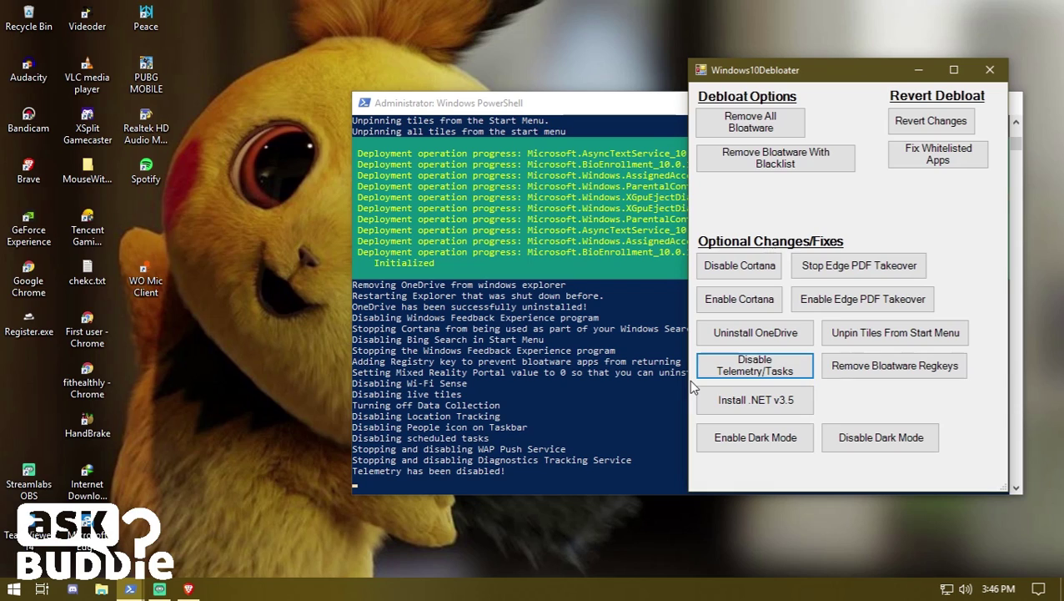
# Step: Remove the bloatware registry keys and disable dark mode with Windows10Debloater
pyautogui.click(907, 372)
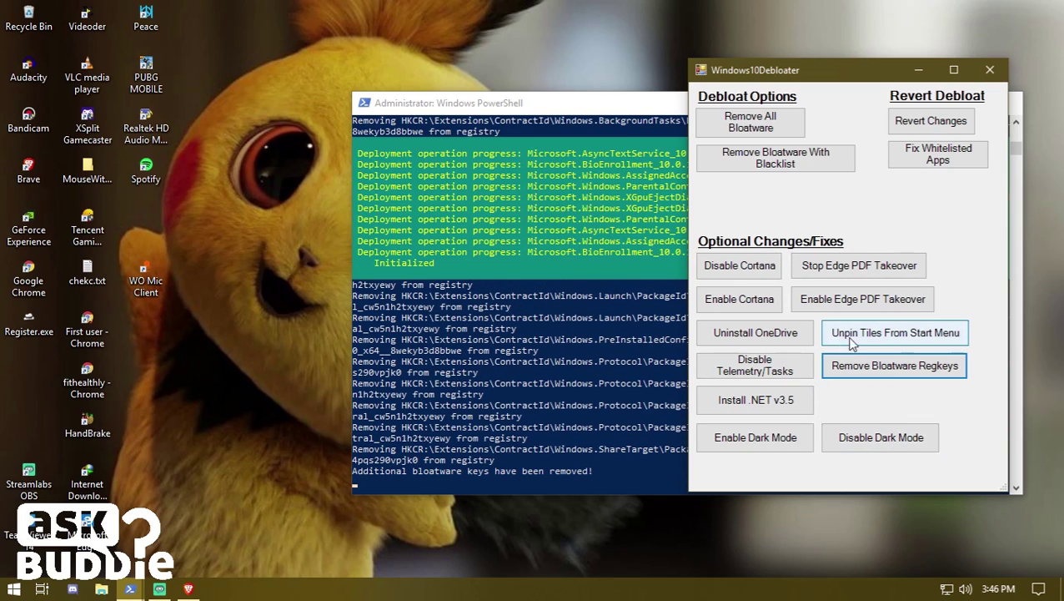
pyautogui.click(867, 444)
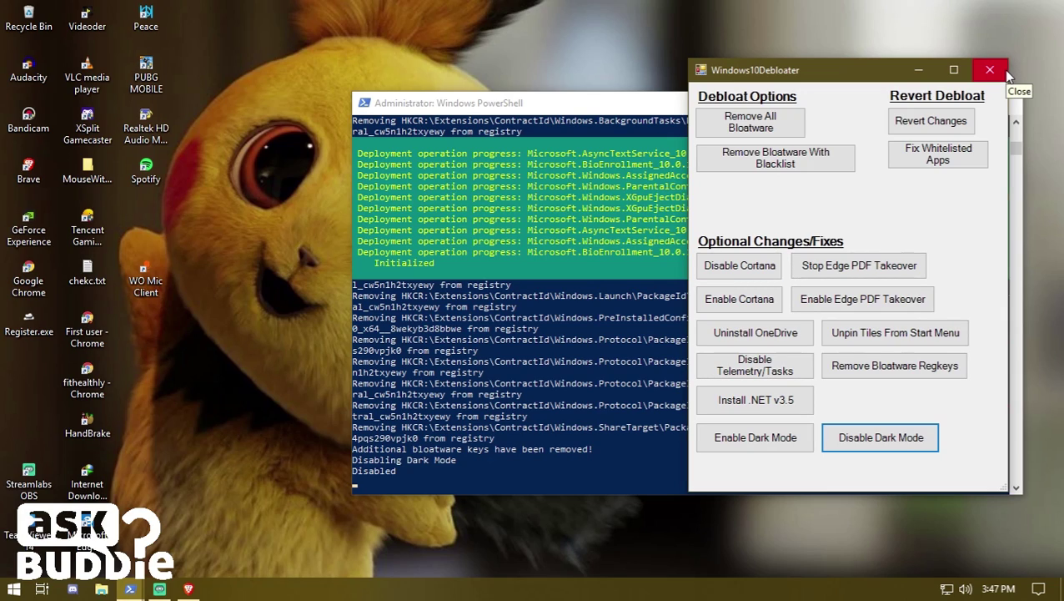
# Step: Open Task Manager full screen and check the memory usage in its performance view
pyautogui.rightClick(392, 583)
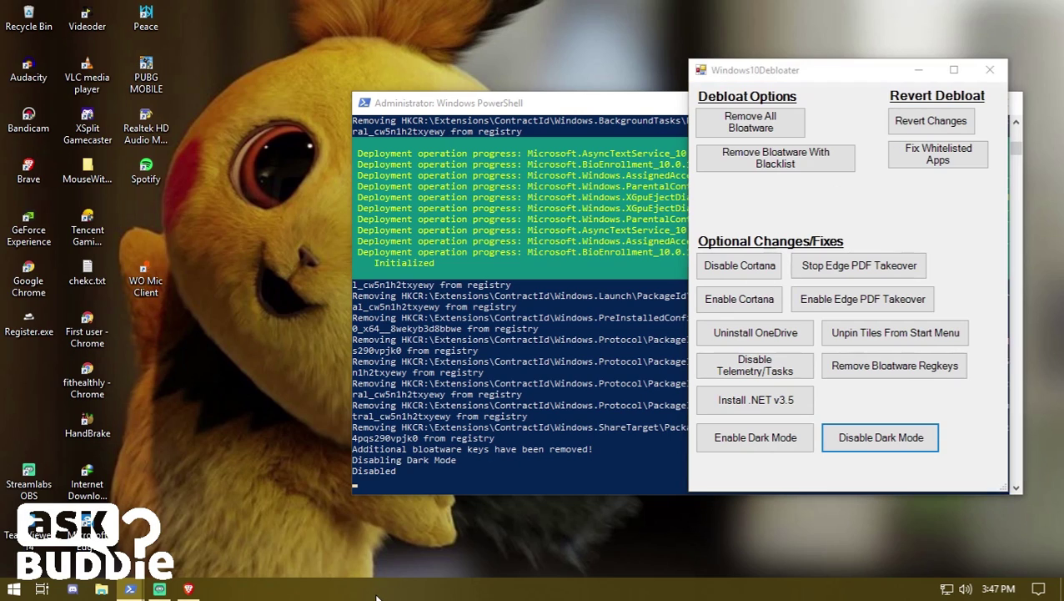
pyautogui.press('Escape')
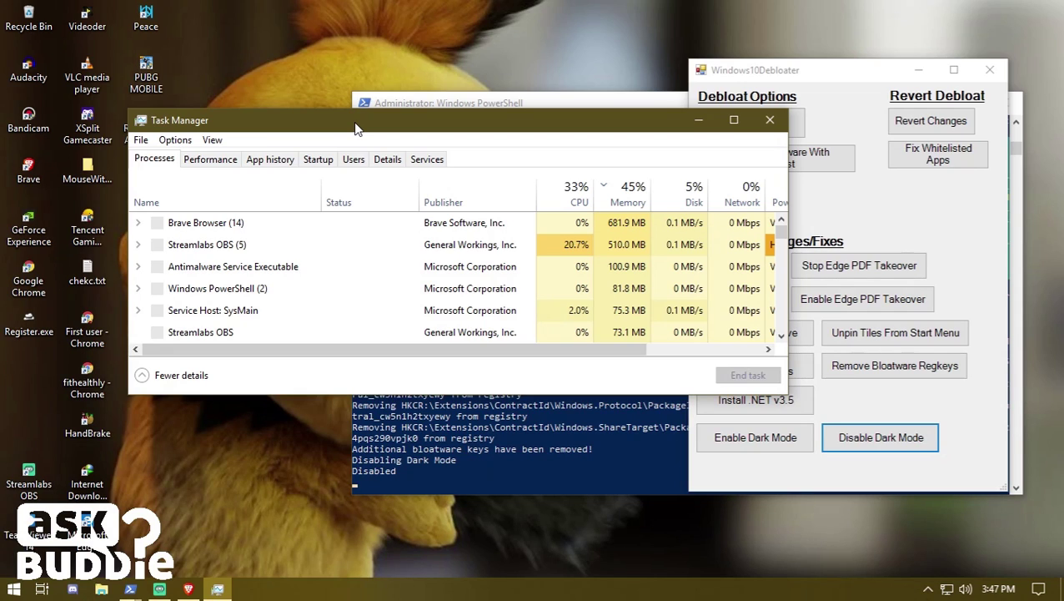
pyautogui.doubleClick(354, 128)
pyautogui.click(75, 45)
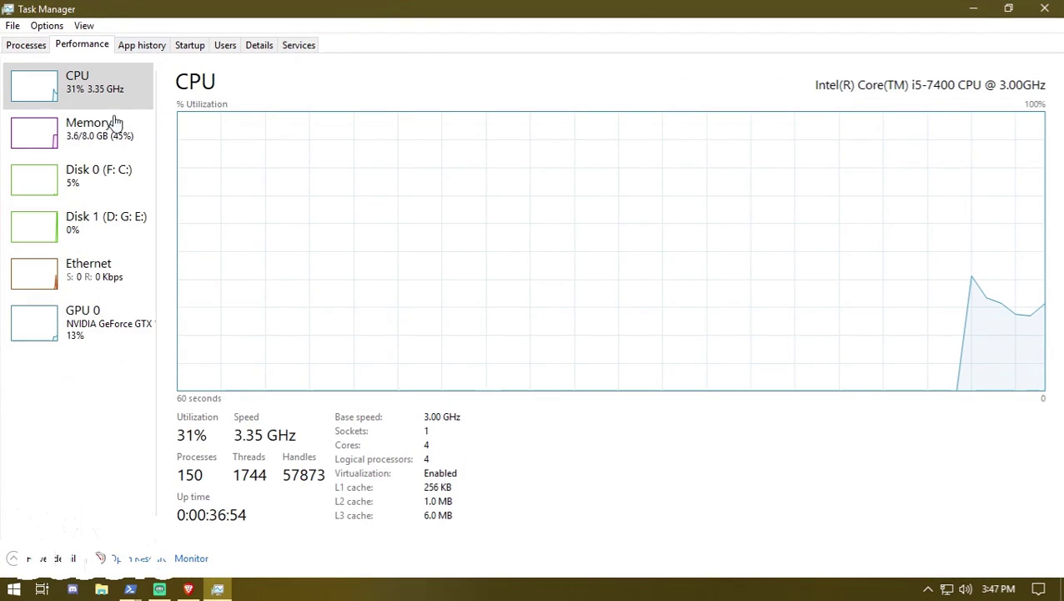
pyautogui.click(115, 122)
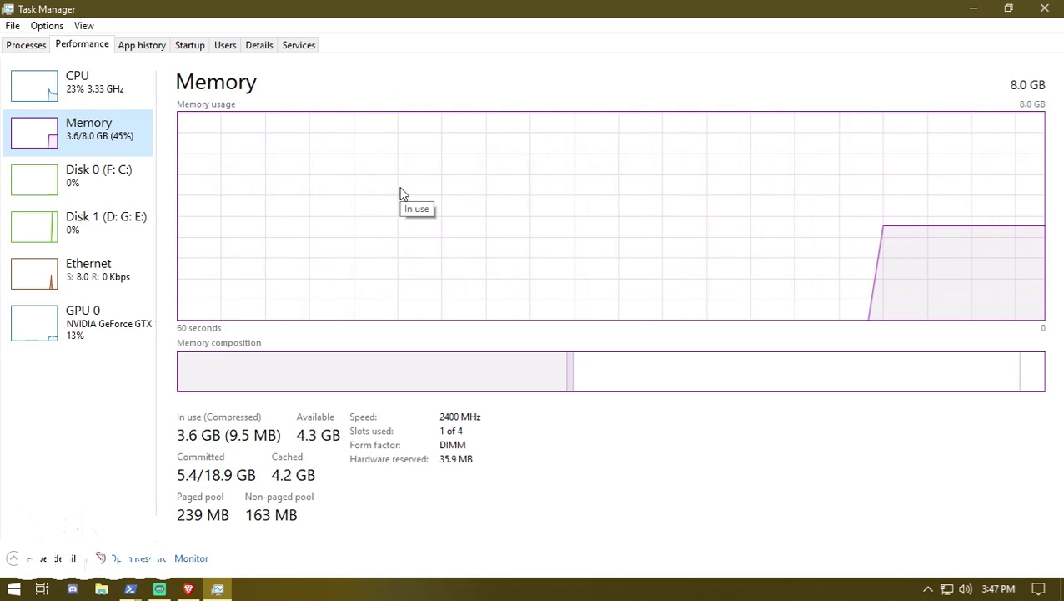
pyautogui.doubleClick(439, 16)
pyautogui.moveTo(476, 50); pyautogui.dragTo(498, 118)
pyautogui.doubleClick(499, 118)
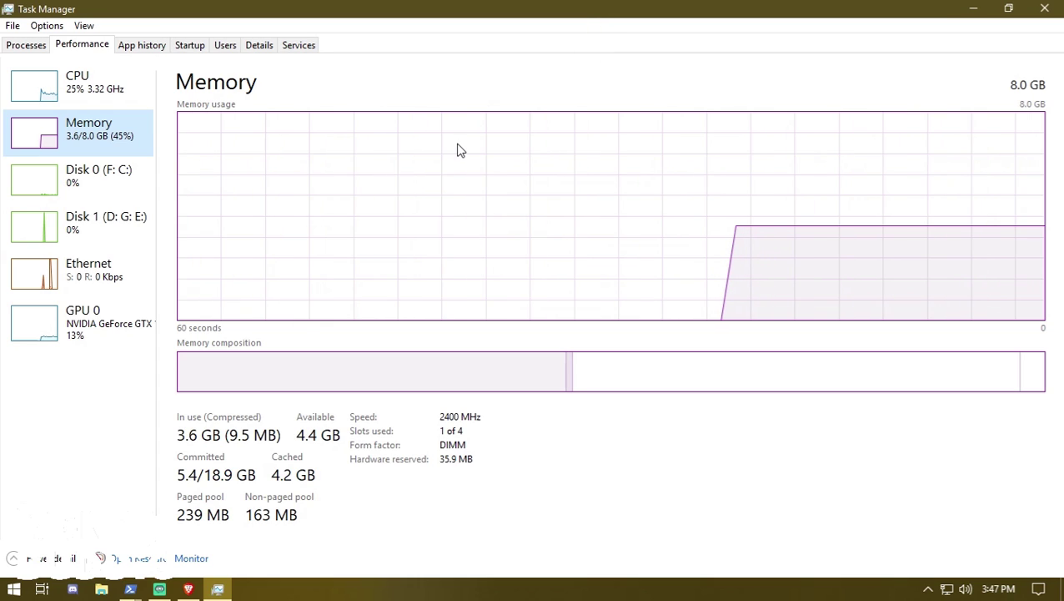
pyautogui.click(189, 589)
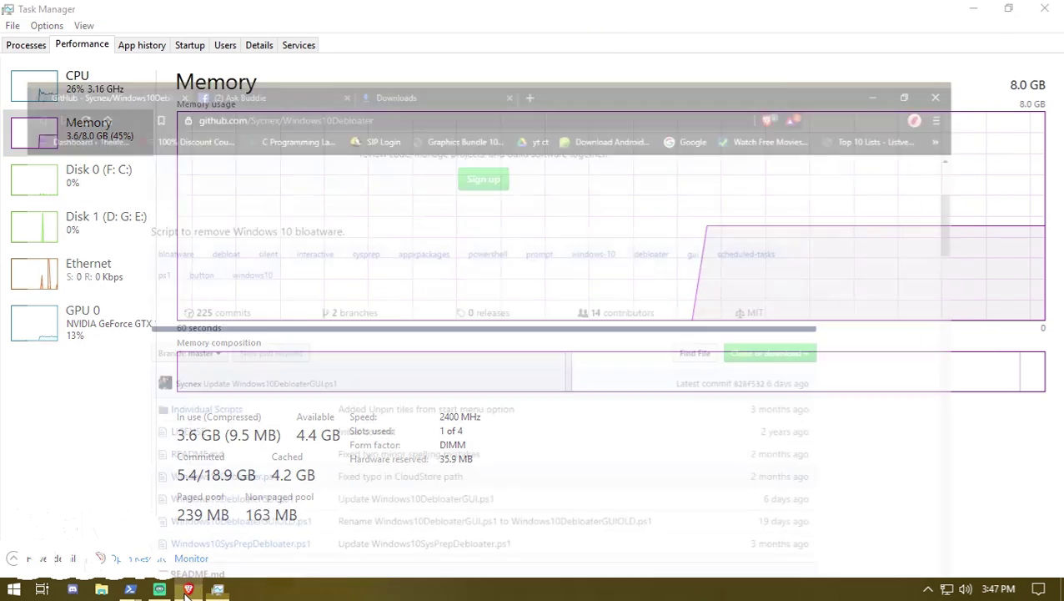
pyautogui.click(189, 589)
pyautogui.click(159, 589)
pyautogui.click(159, 589)
pyautogui.click(927, 589)
pyautogui.click(928, 588)
pyautogui.moveTo(130, 589)
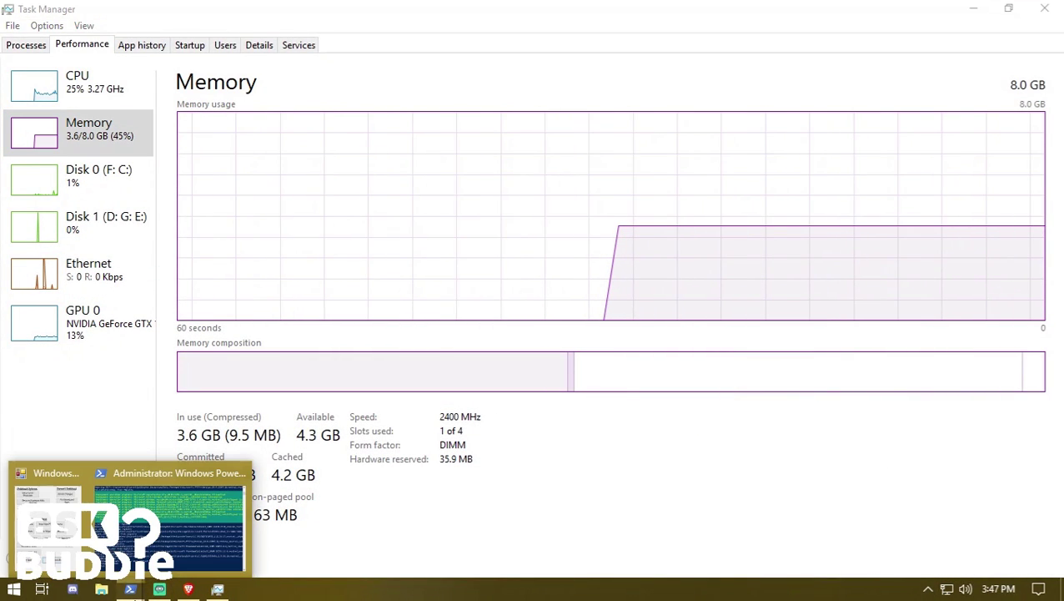
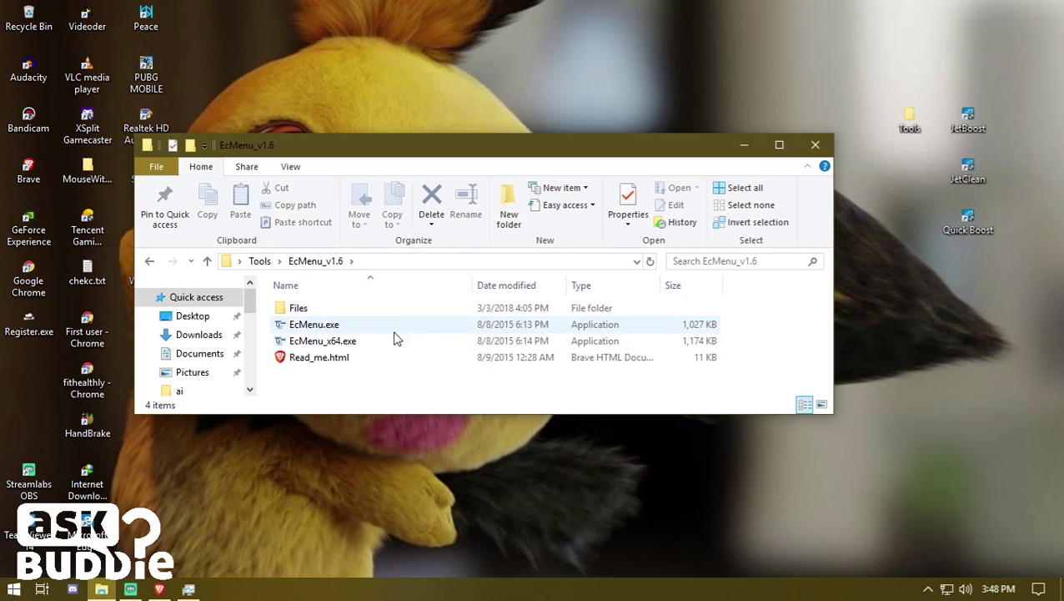
# Step: Examine the Tools, System Tools and Turn Off Options commands that the desktop context menu offers
pyautogui.rightClick(480, 392)
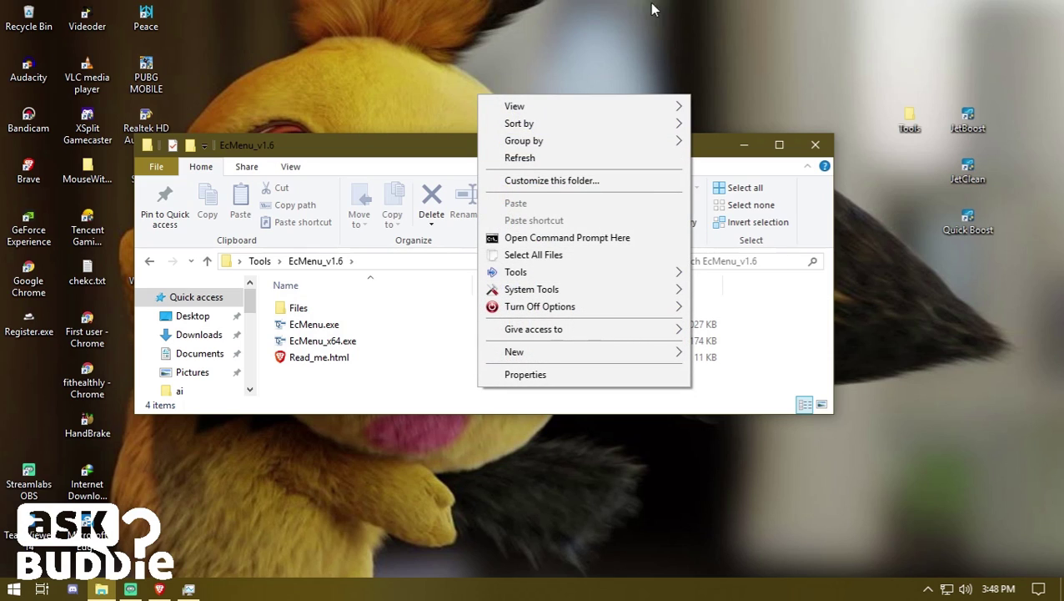
pyautogui.rightClick(754, 32)
pyautogui.moveTo(884, 173)
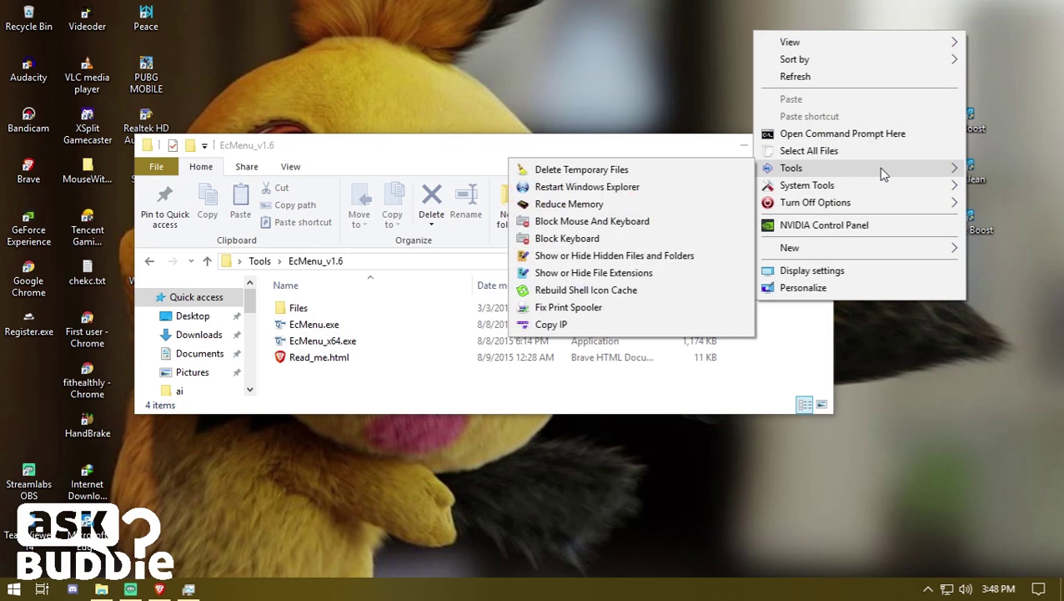
pyautogui.moveTo(821, 190)
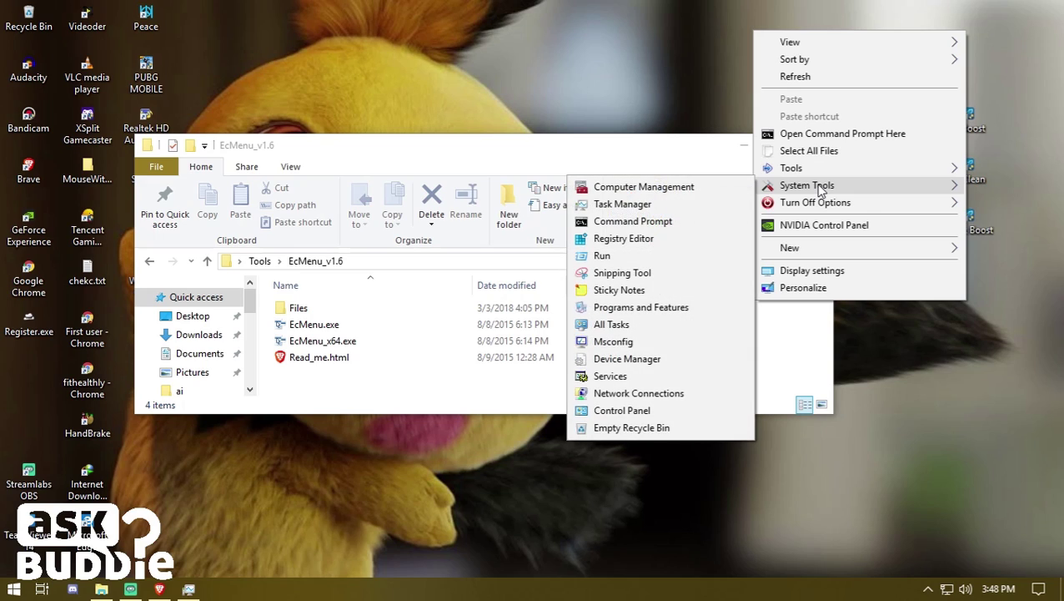
pyautogui.moveTo(840, 205)
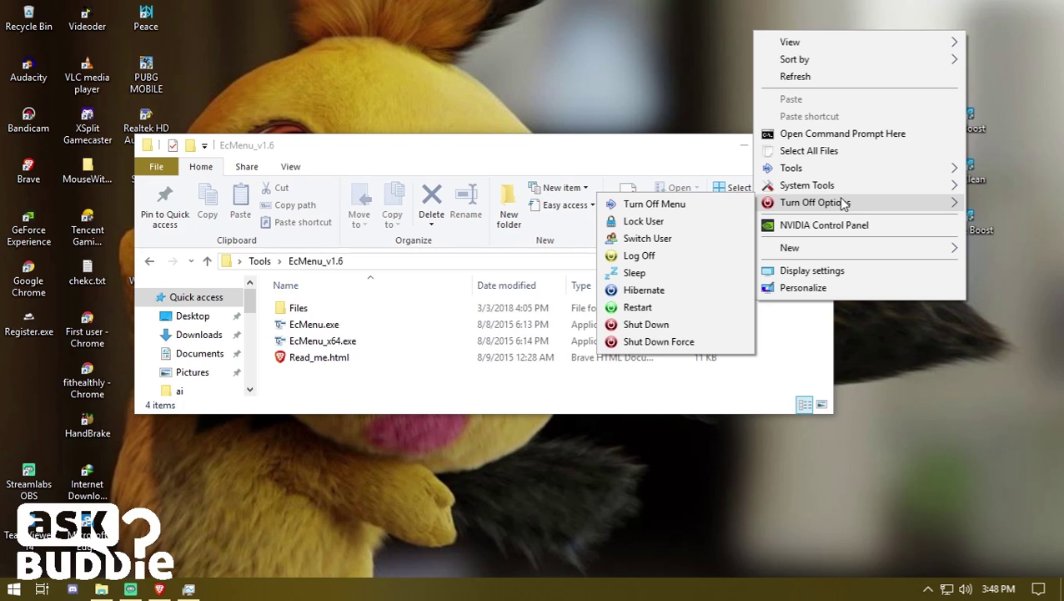
pyautogui.click(538, 154)
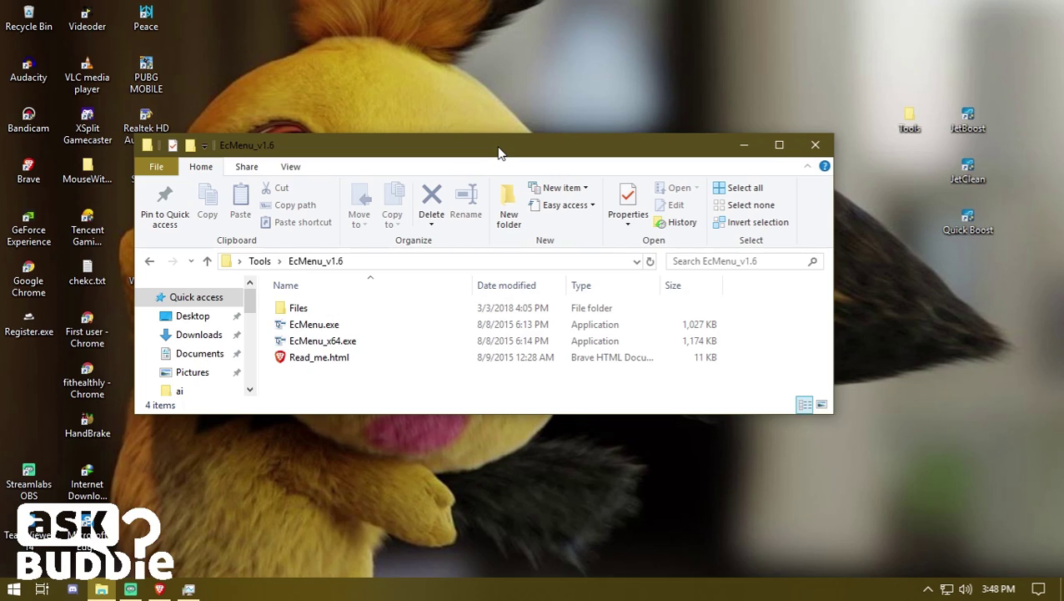
# Step: Run EcMenu_x64.exe from the EcMenu_v1.6 folder as administrator
pyautogui.moveTo(373, 345)
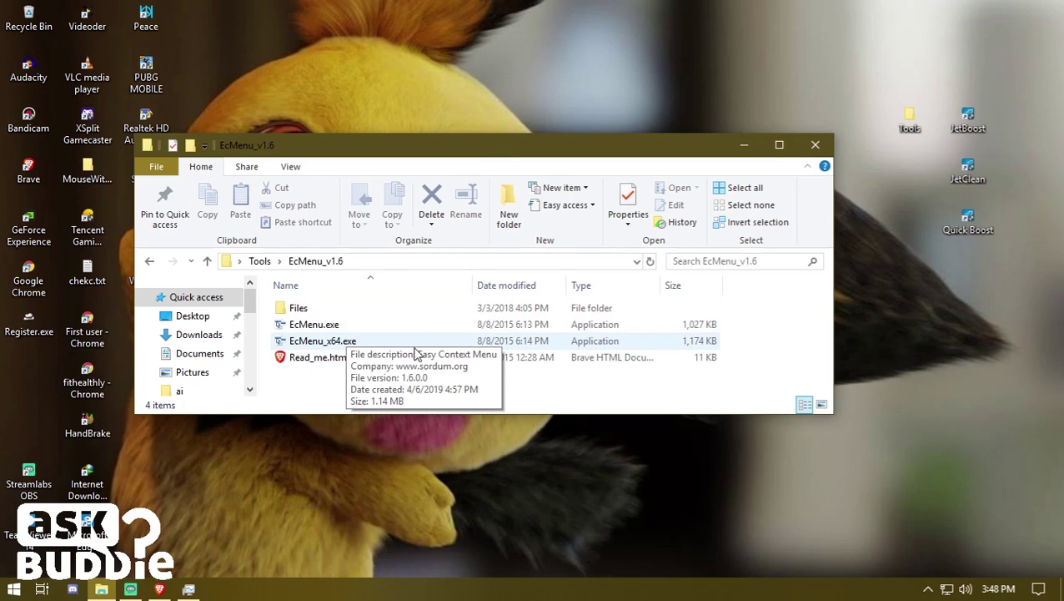
pyautogui.click(339, 346)
pyautogui.rightClick(339, 346)
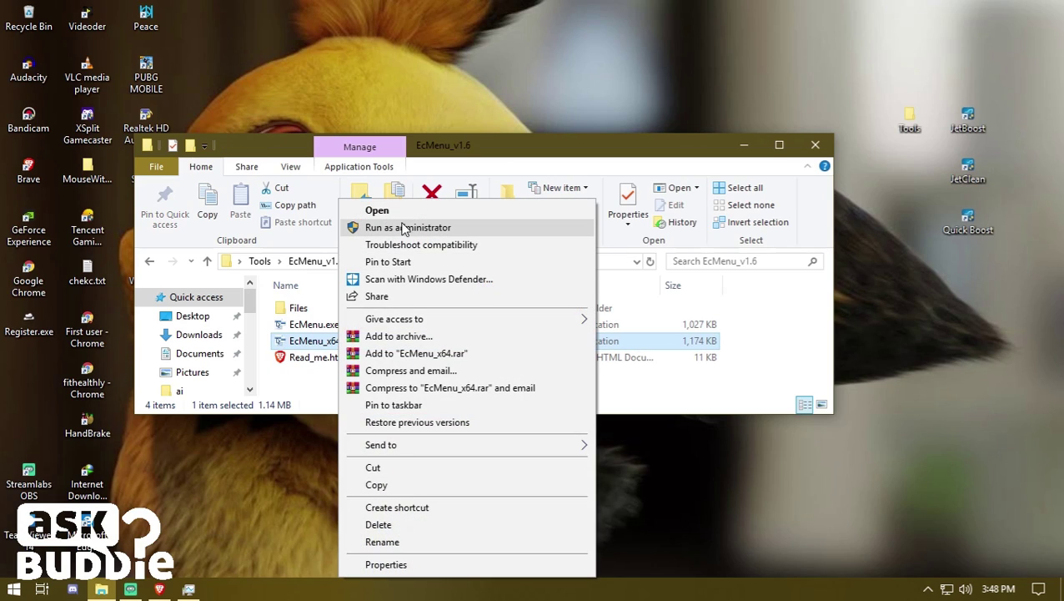
pyautogui.click(404, 228)
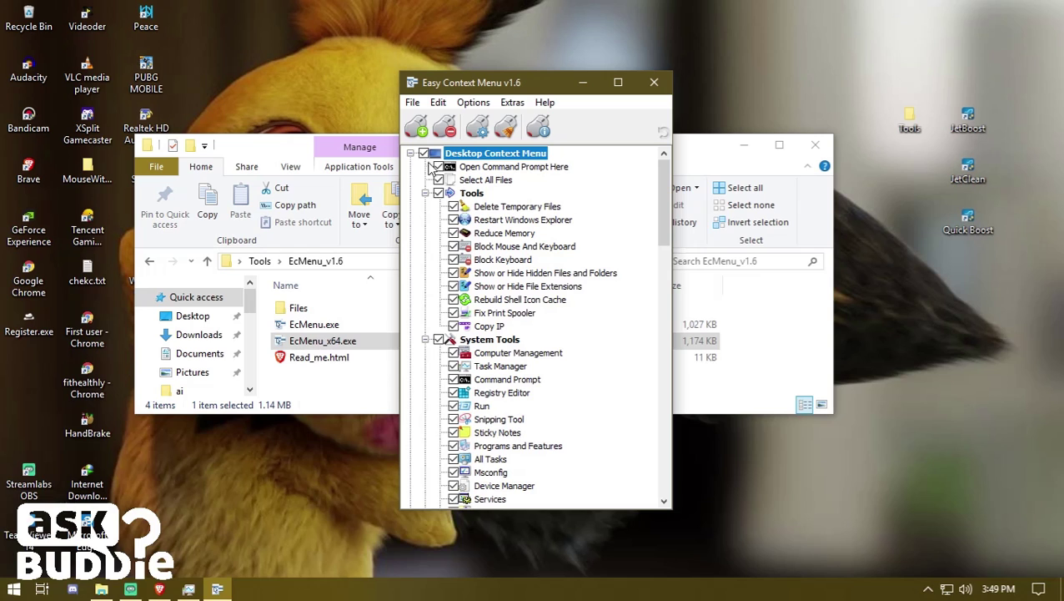
# Step: Review the available context menu entries, apply the checked Desktop Context Menu items, and close Easy Context Menu
pyautogui.scroll(-6, 488, 413)
pyautogui.scroll(-5, 490, 426)
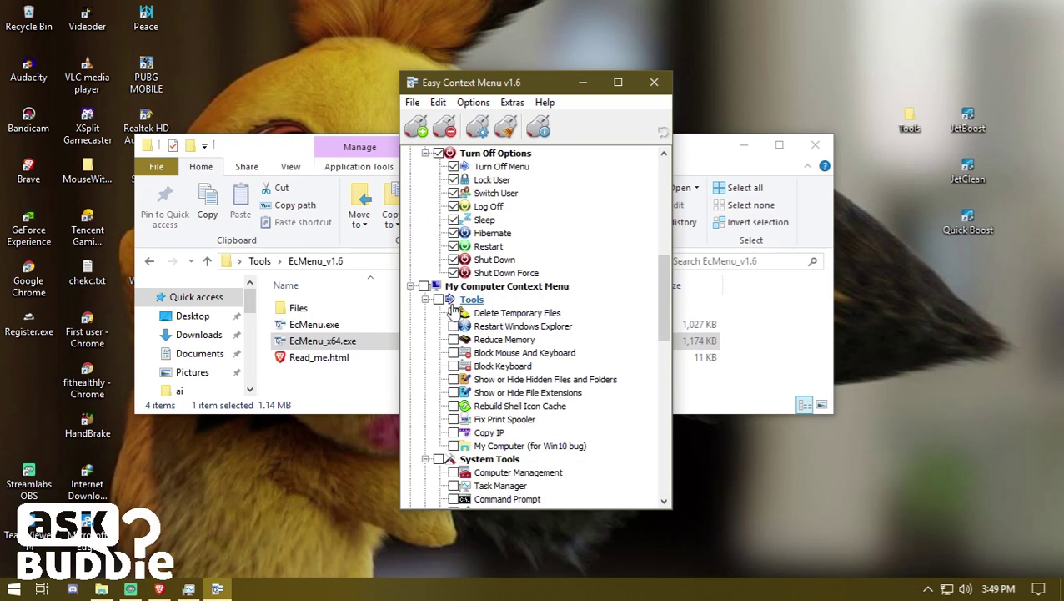
pyautogui.scroll(-5, 490, 409)
pyautogui.scroll(-7, 488, 421)
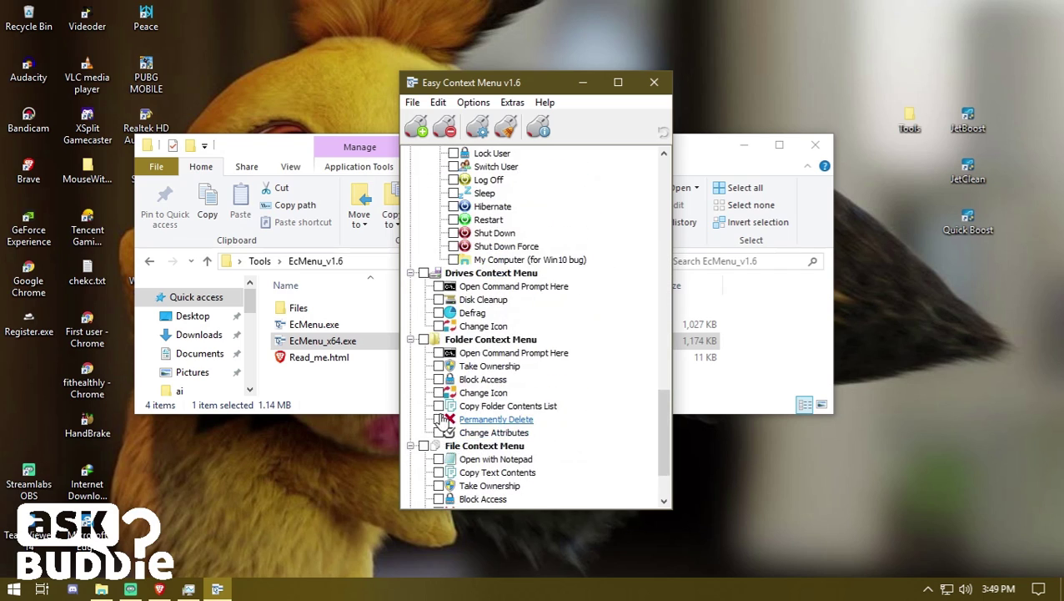
pyautogui.scroll(3, 511, 406)
pyautogui.scroll(9, 450, 409)
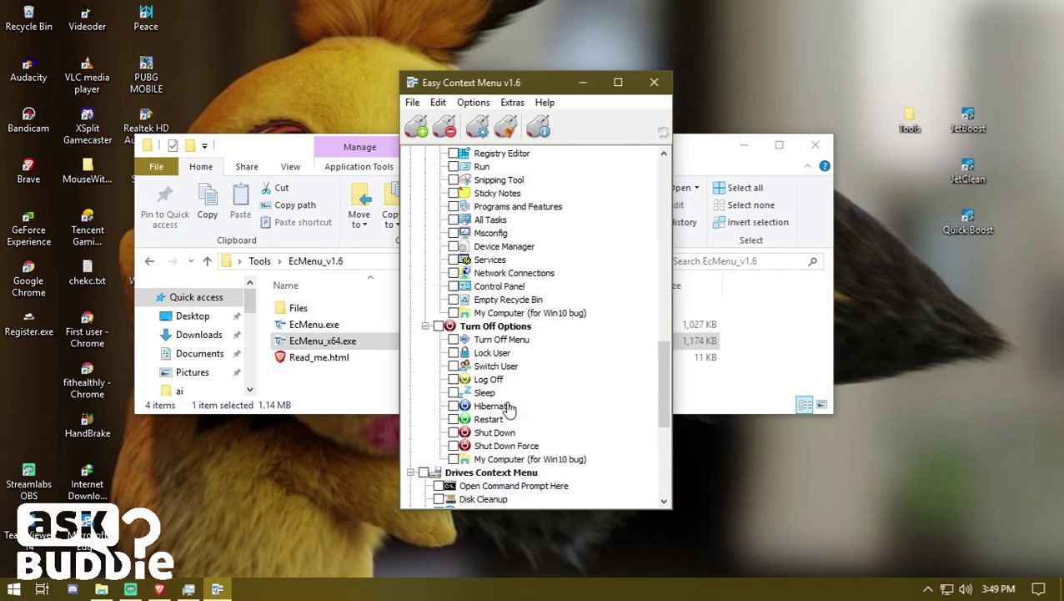
pyautogui.hotkey('ctrl', 'a')
pyautogui.scroll(8, 425, 275)
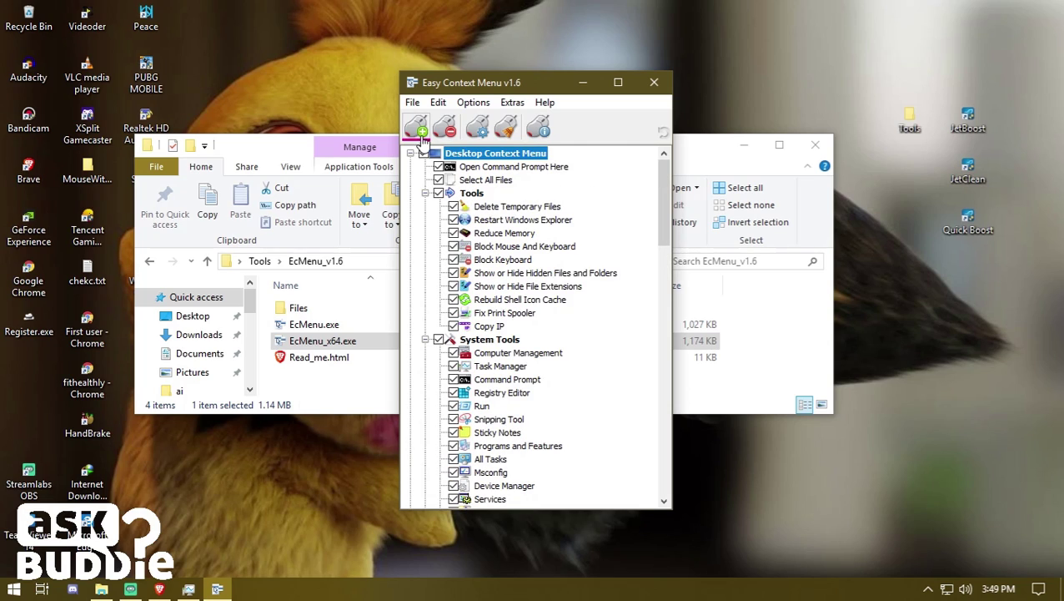
pyautogui.click(417, 129)
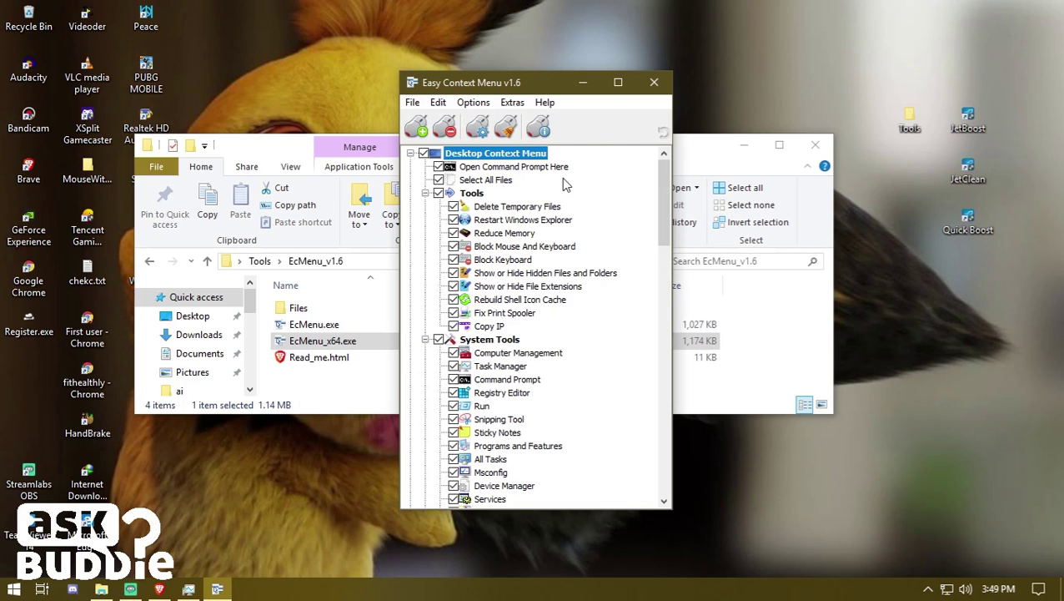
pyautogui.click(642, 82)
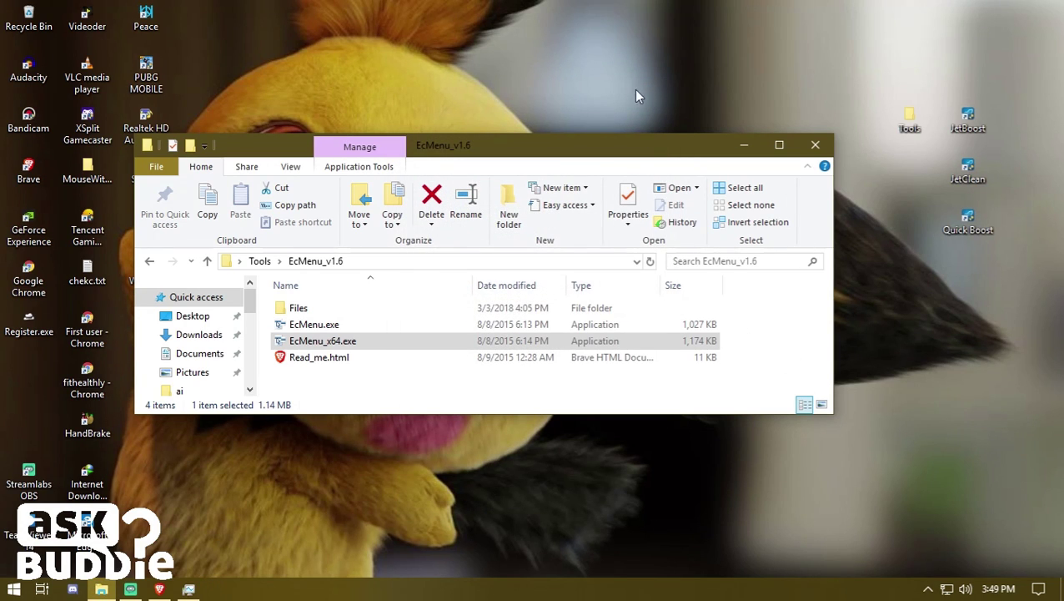
# Step: Check the desktop context menu's Tools commands and bring up Task Manager's memory graph in a smaller window
pyautogui.rightClick(615, 58)
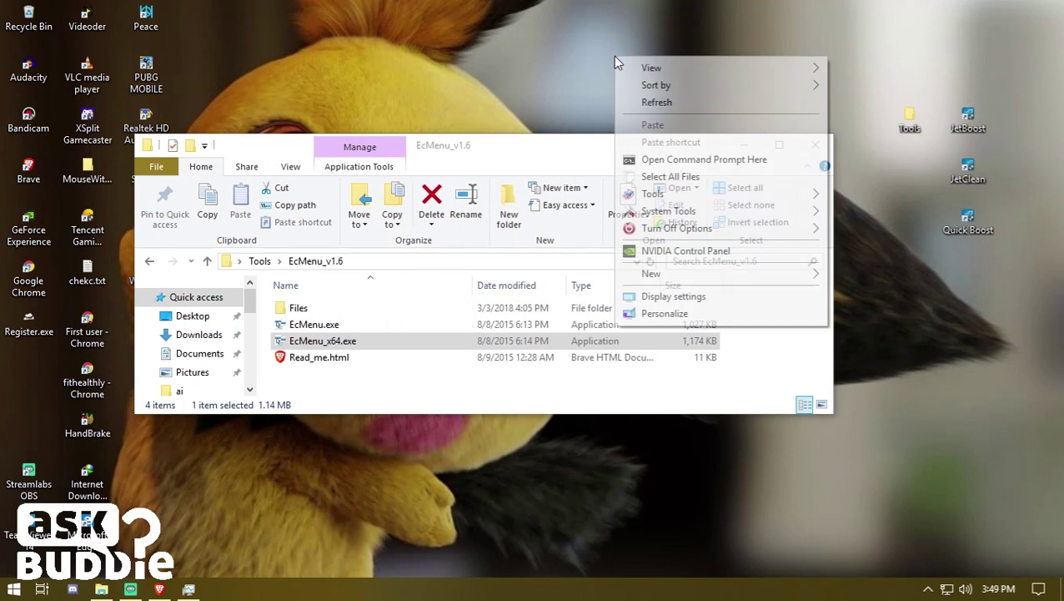
pyautogui.moveTo(684, 195)
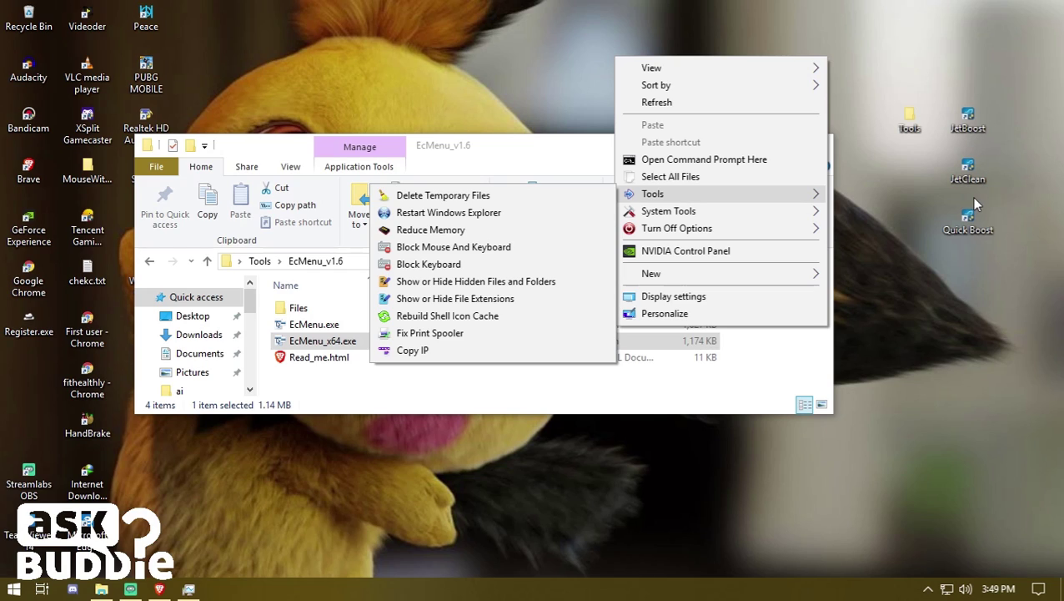
pyautogui.click(457, 239)
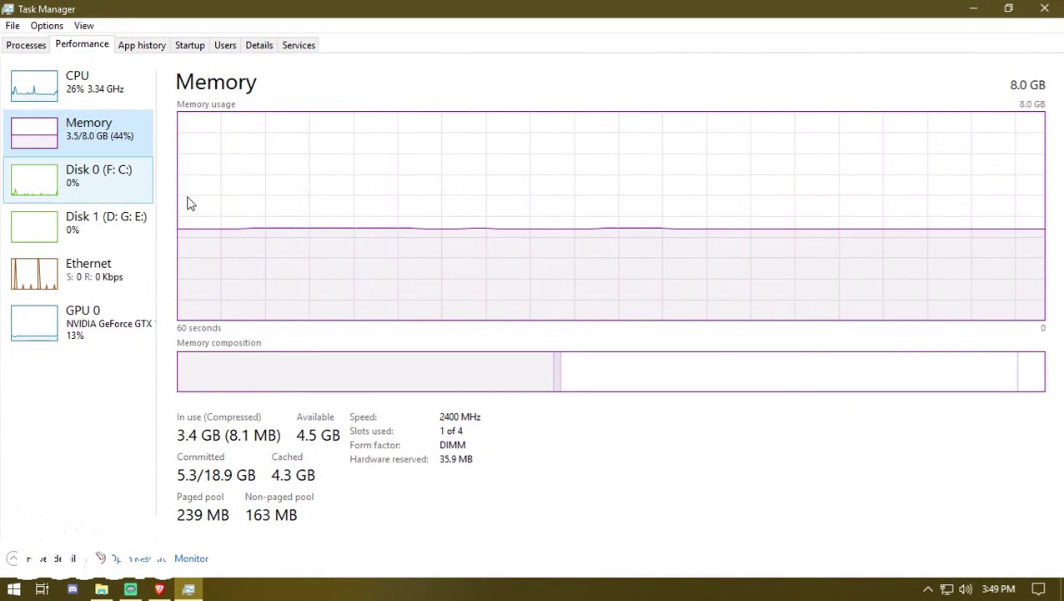
pyautogui.moveTo(746, 7); pyautogui.dragTo(561, 150)
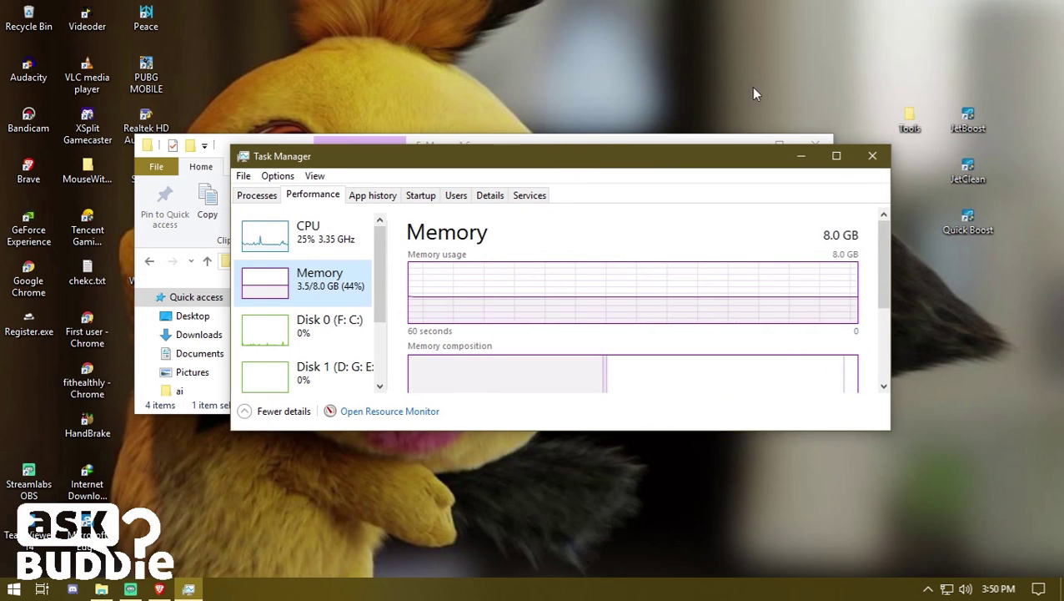
# Step: Run the Reduce Memory tool from the desktop while Task Manager's memory graph stays open
pyautogui.rightClick(1057, 332)
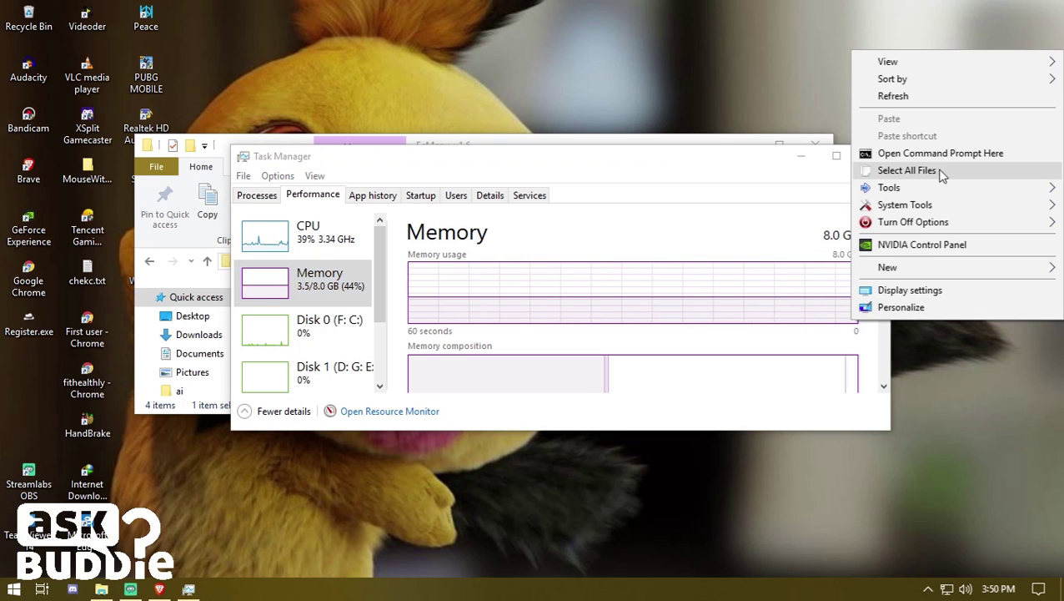
pyautogui.moveTo(948, 216)
pyautogui.moveTo(953, 192)
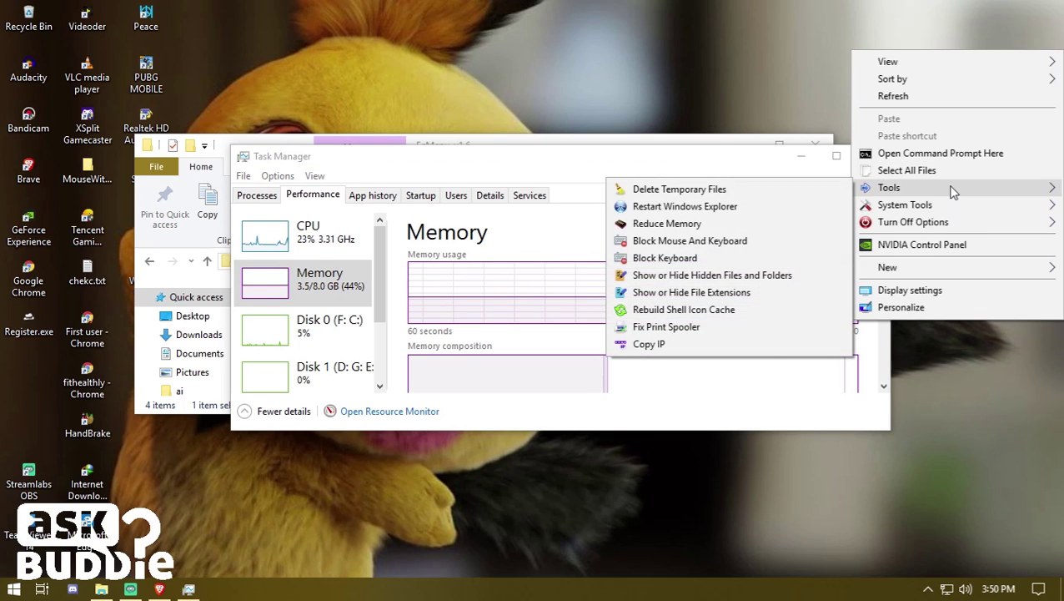
pyautogui.click(693, 224)
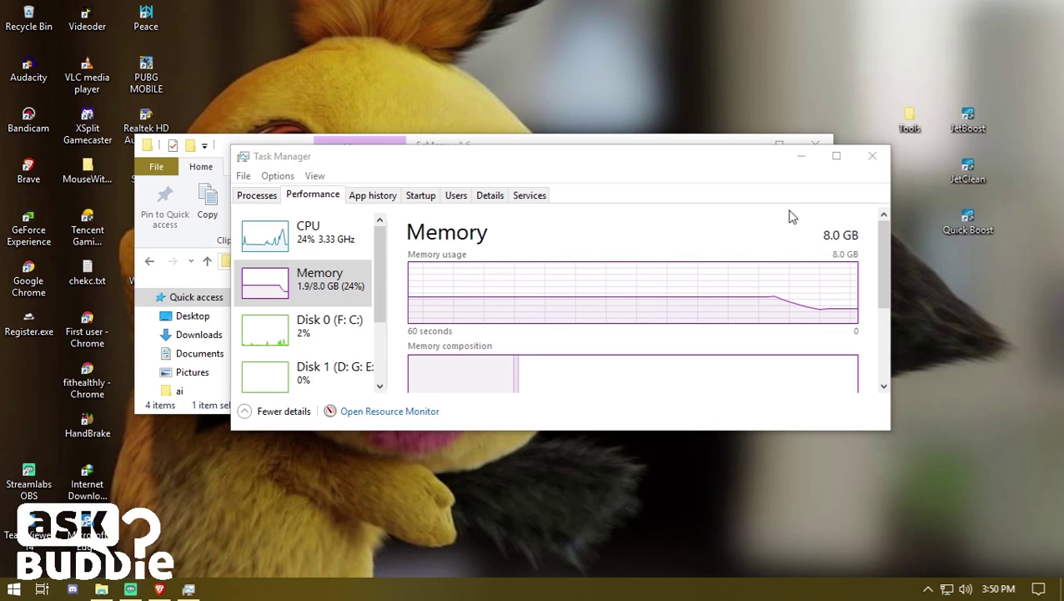
# Step: Minimize Task Manager and go back to the Tools folder in File Explorer
pyautogui.click(800, 155)
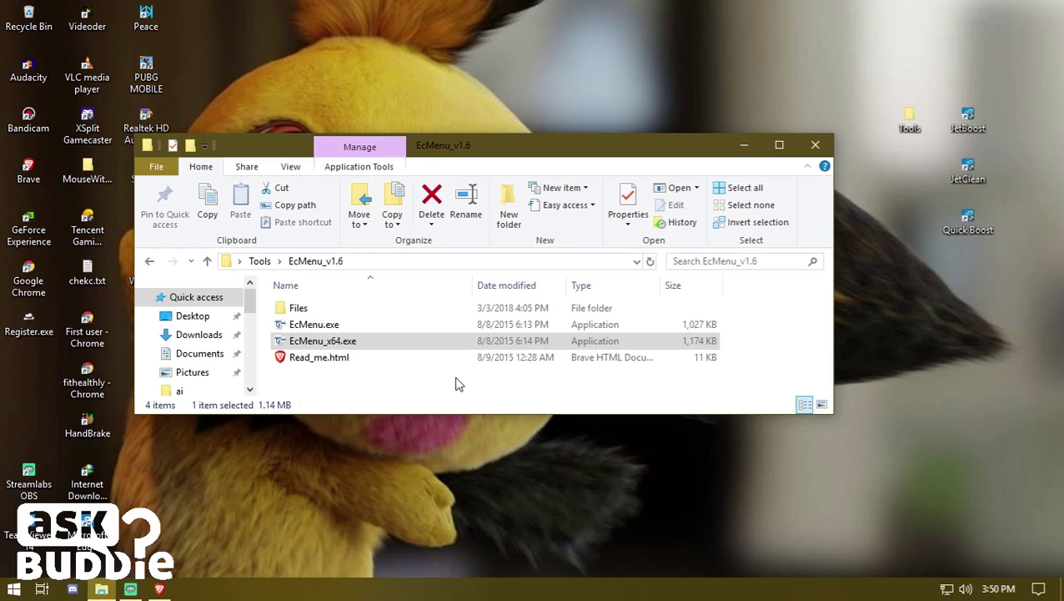
pyautogui.click(262, 262)
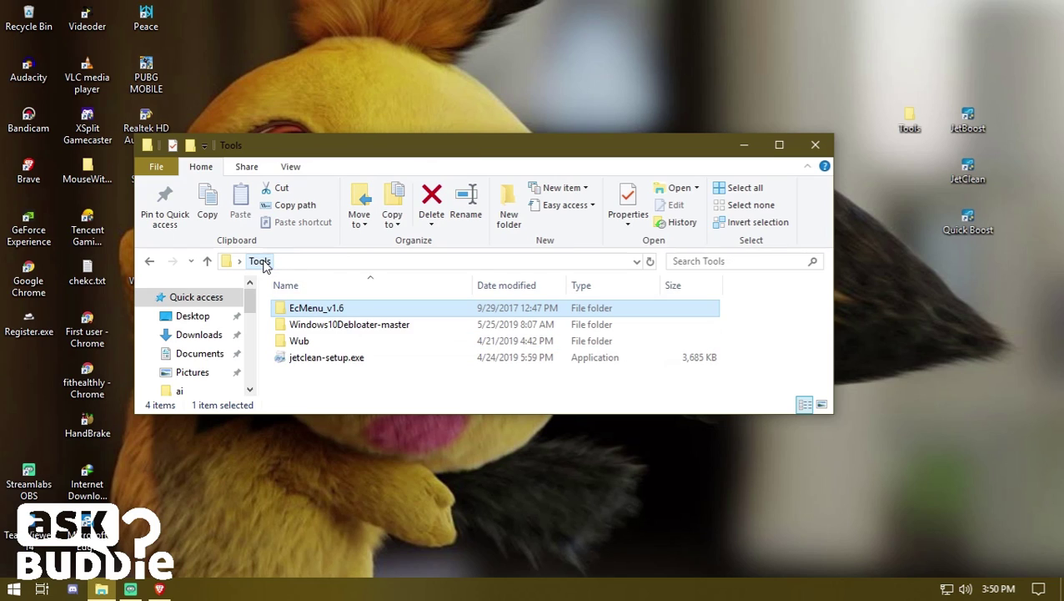
# Step: Open the Wub folder and check the Windows Update page under Update & Security in Windows Settings
pyautogui.doubleClick(322, 342)
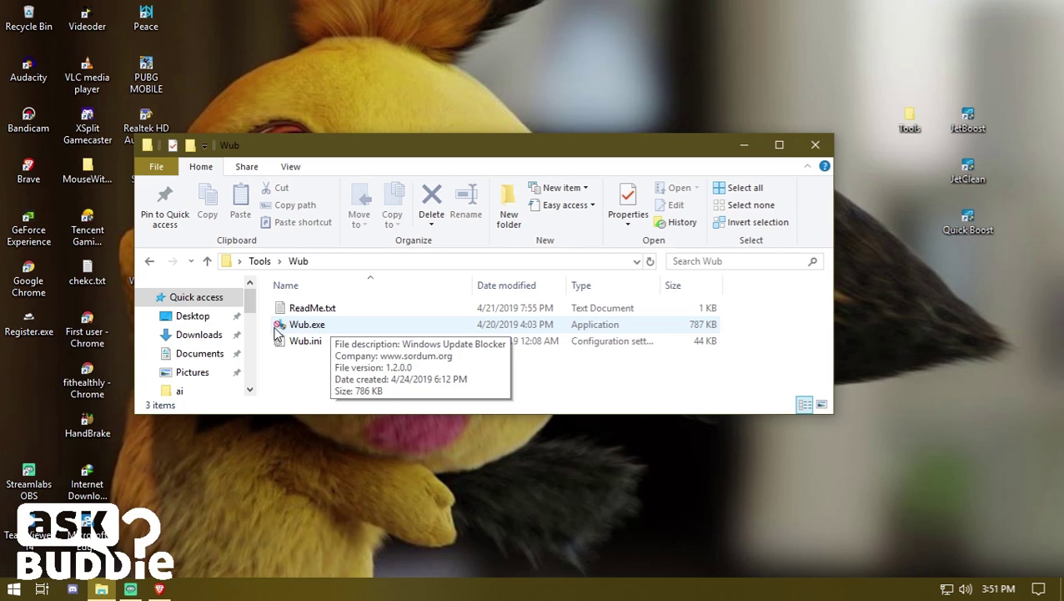
pyautogui.click(14, 589)
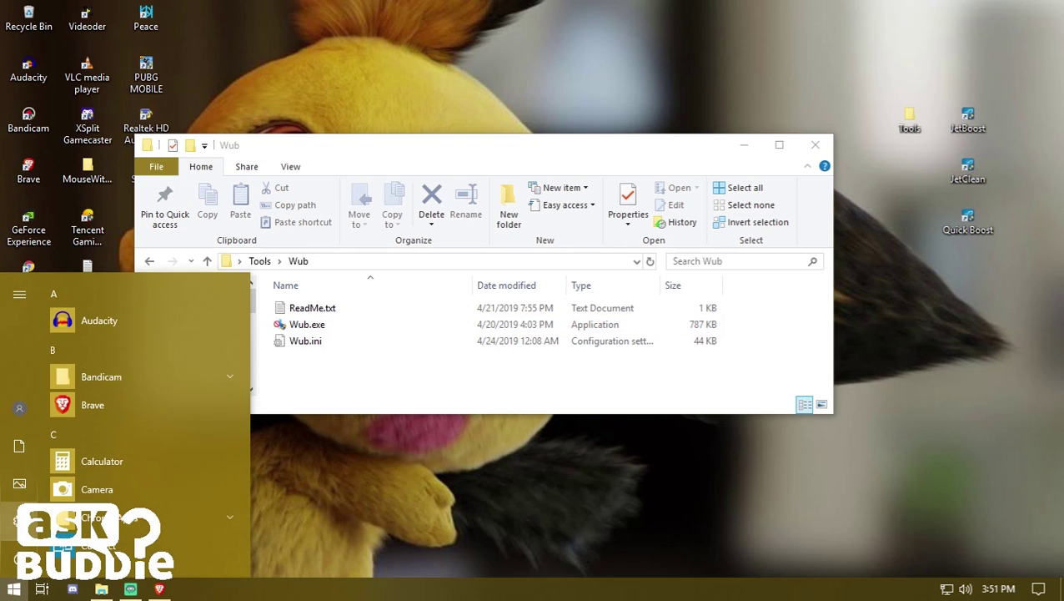
pyautogui.click(19, 528)
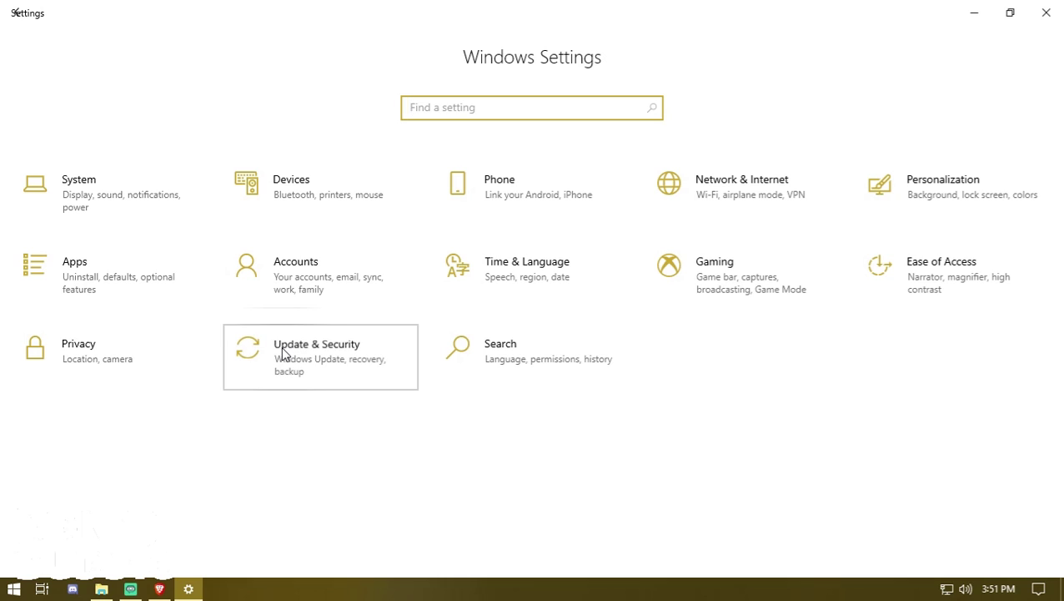
pyautogui.click(284, 356)
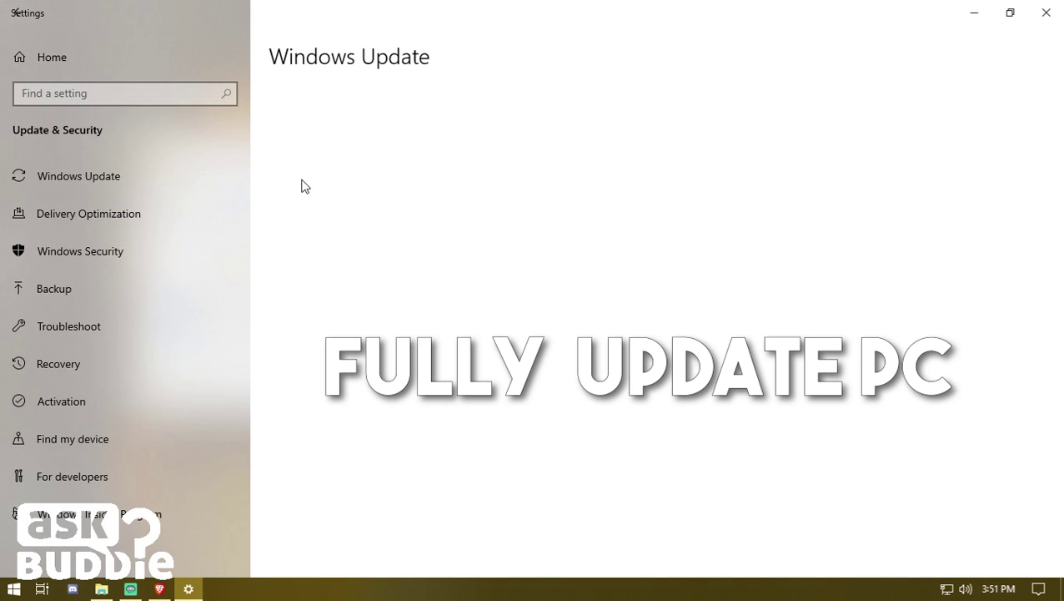
pyautogui.moveTo(574, 6); pyautogui.dragTo(463, 40)
pyautogui.hotkey('alt', 'F4')
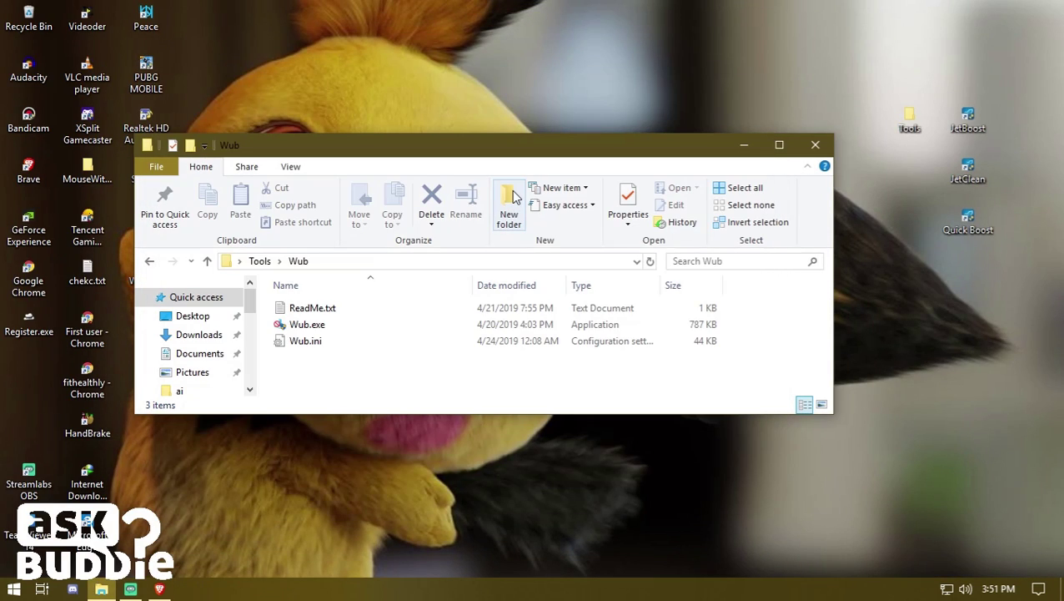
pyautogui.click(12, 589)
pyautogui.click(19, 519)
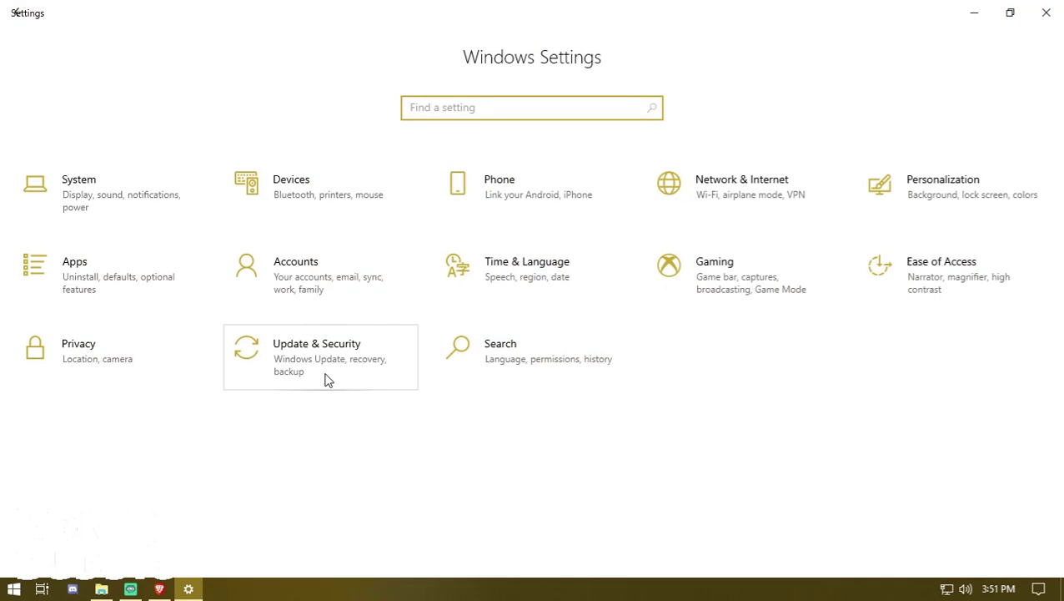
pyautogui.click(327, 379)
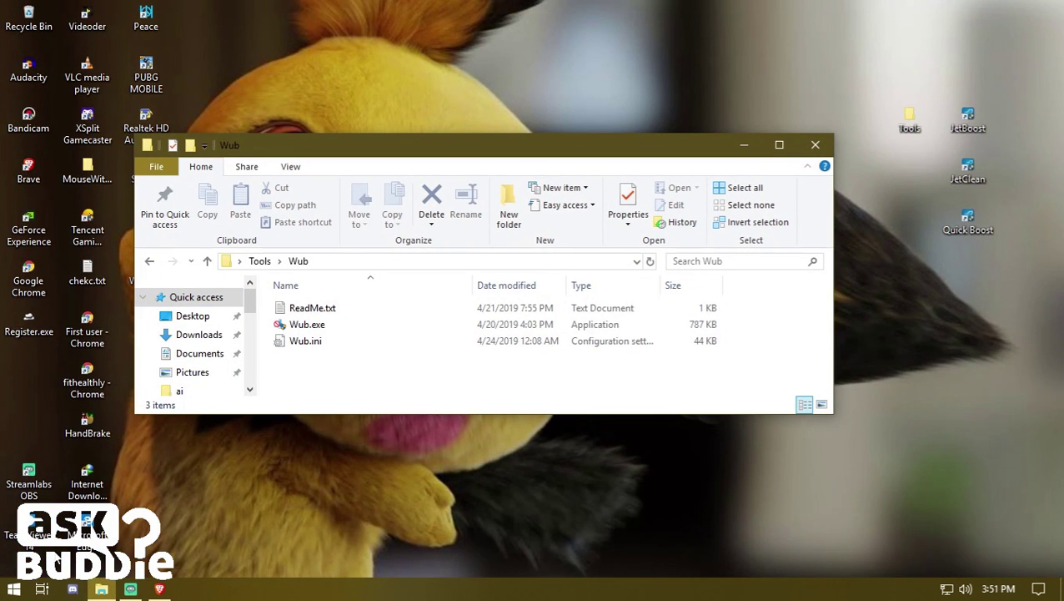
# Step: Launch Wub.exe and apply Disable Service with Protect Service Settings to the Windows Update service
pyautogui.click(322, 327)
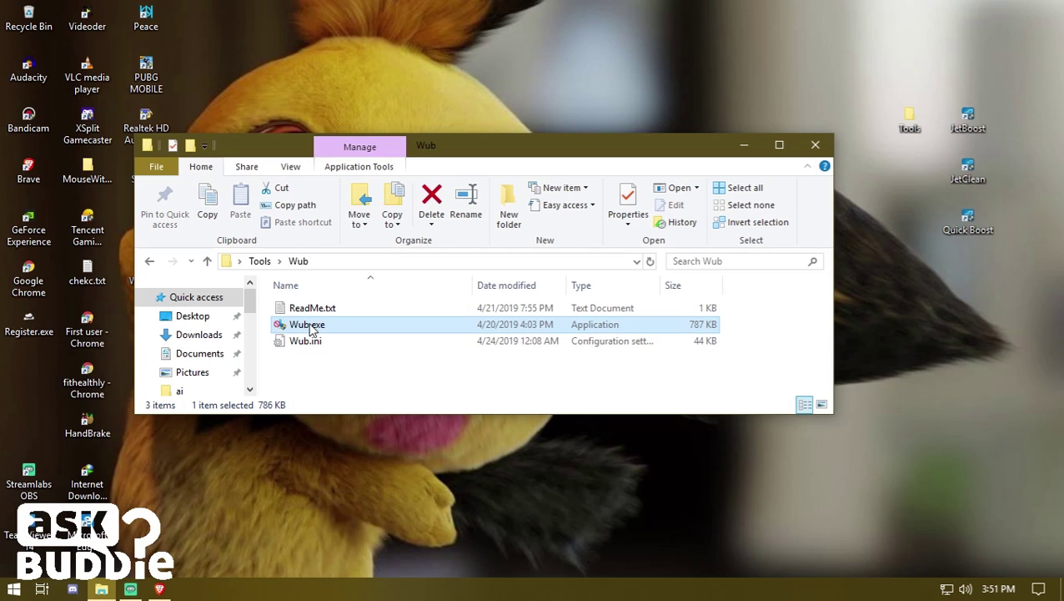
pyautogui.rightClick(313, 327)
pyautogui.click(396, 235)
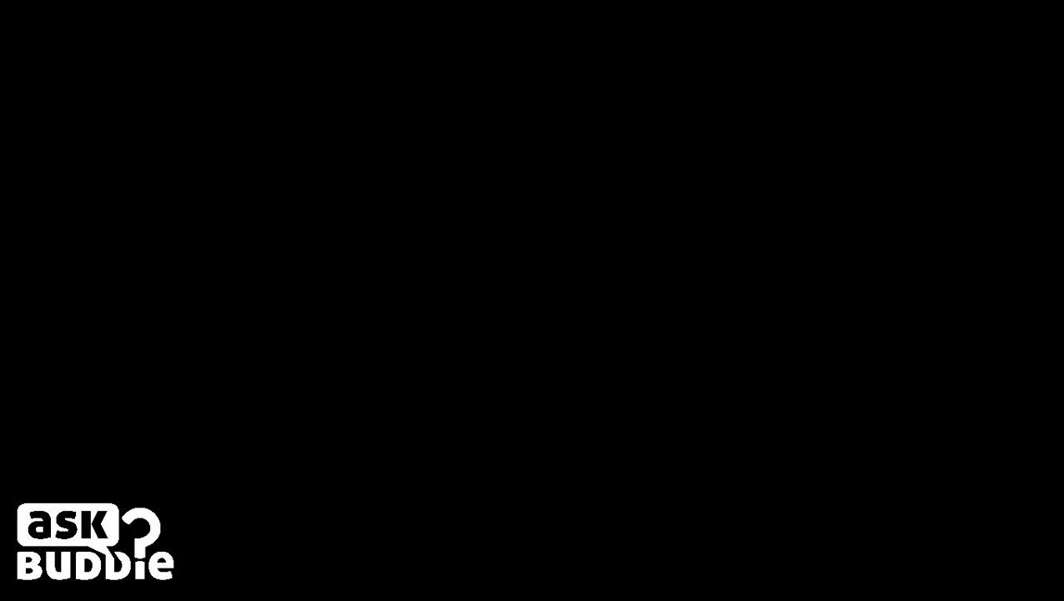
pyautogui.click(445, 393)
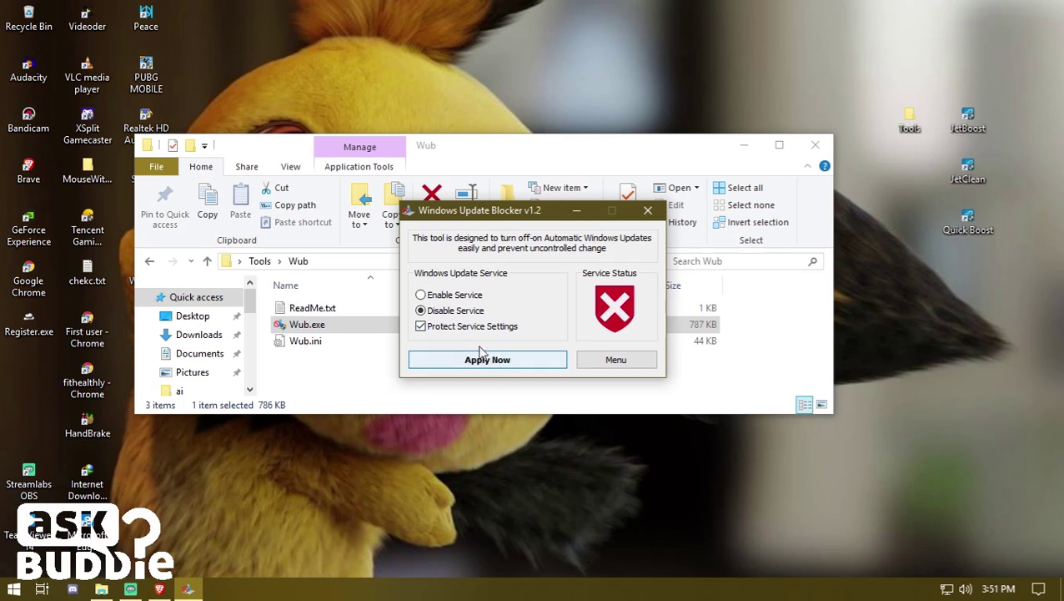
pyautogui.click(457, 297)
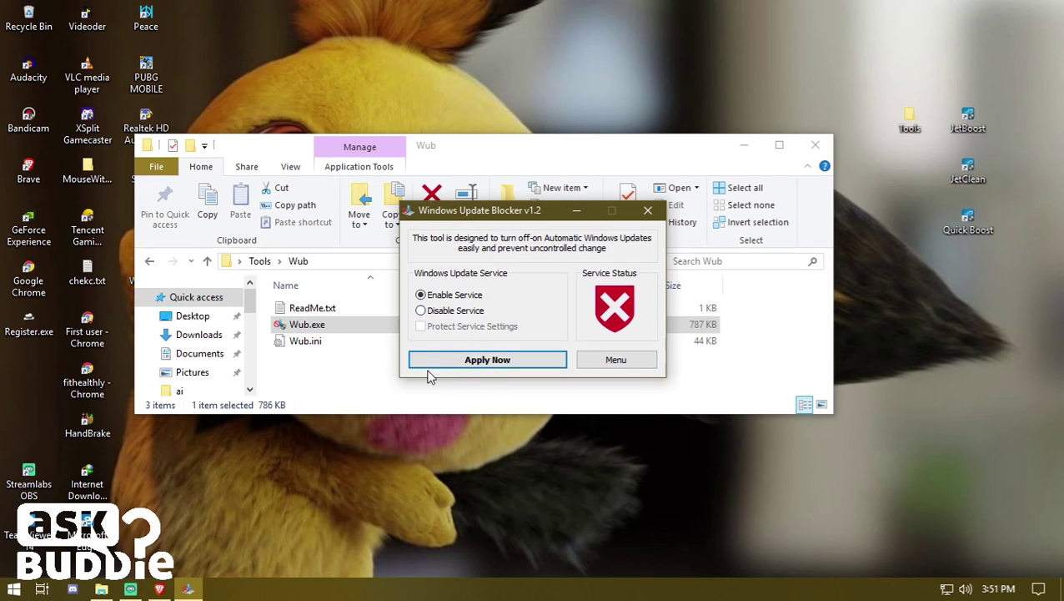
pyautogui.click(441, 312)
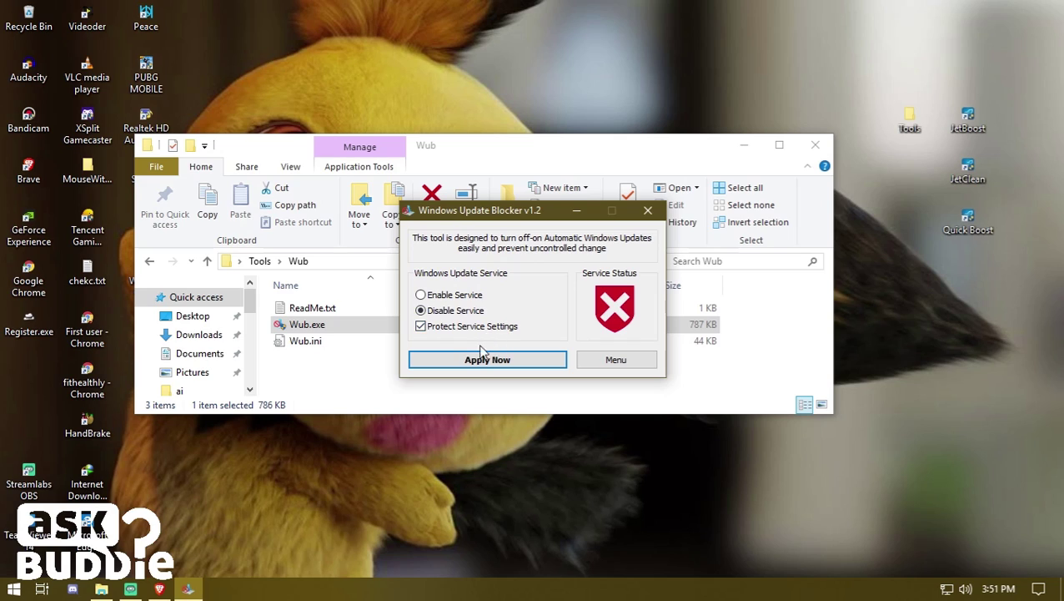
pyautogui.click(509, 365)
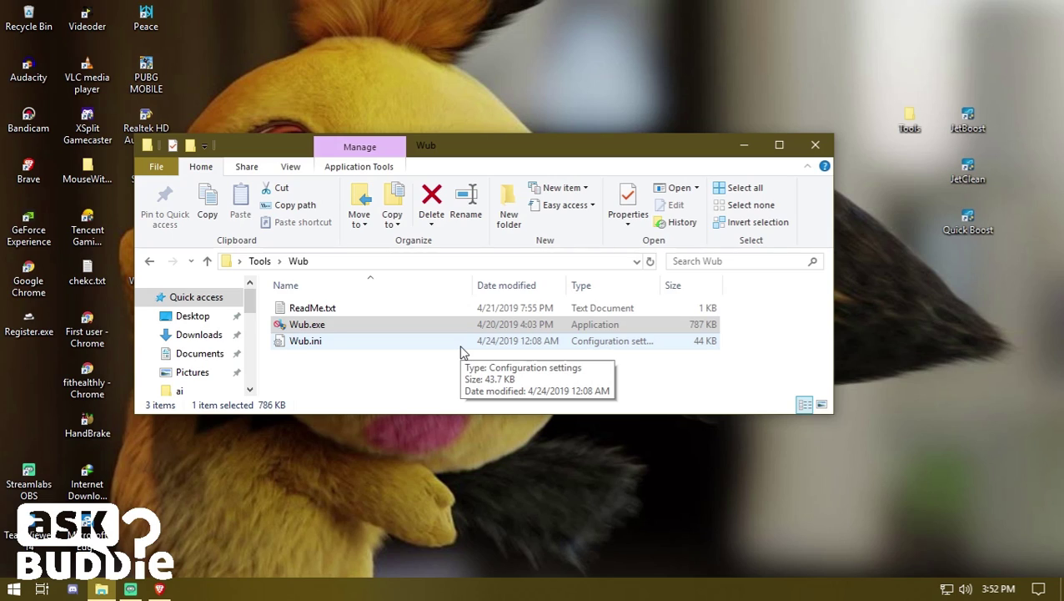
pyautogui.click(377, 372)
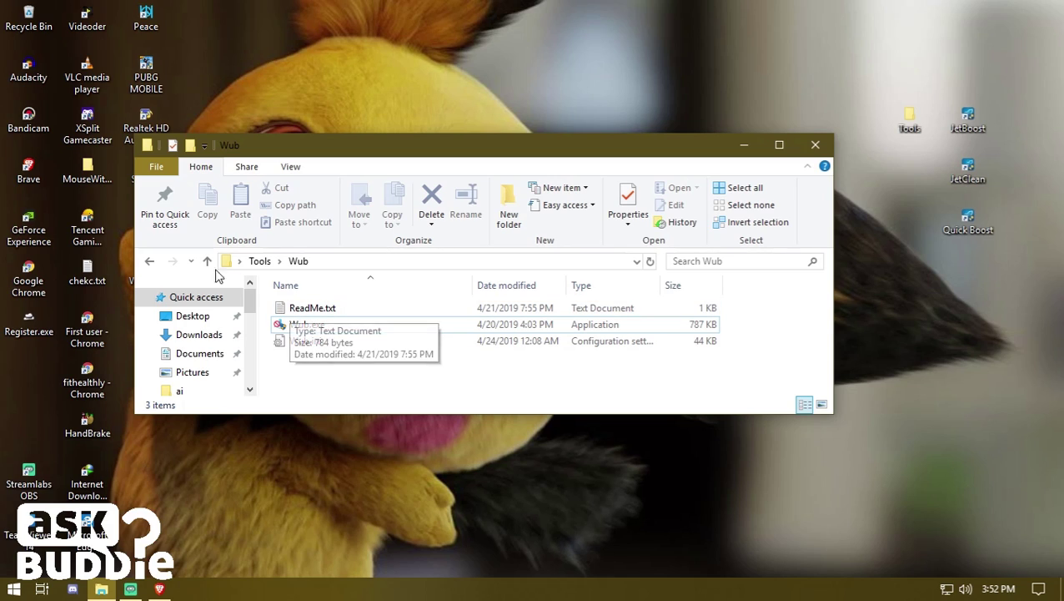
# Step: Return to the Tools folder and locate the jetclean-setup.exe installer
pyautogui.click(150, 264)
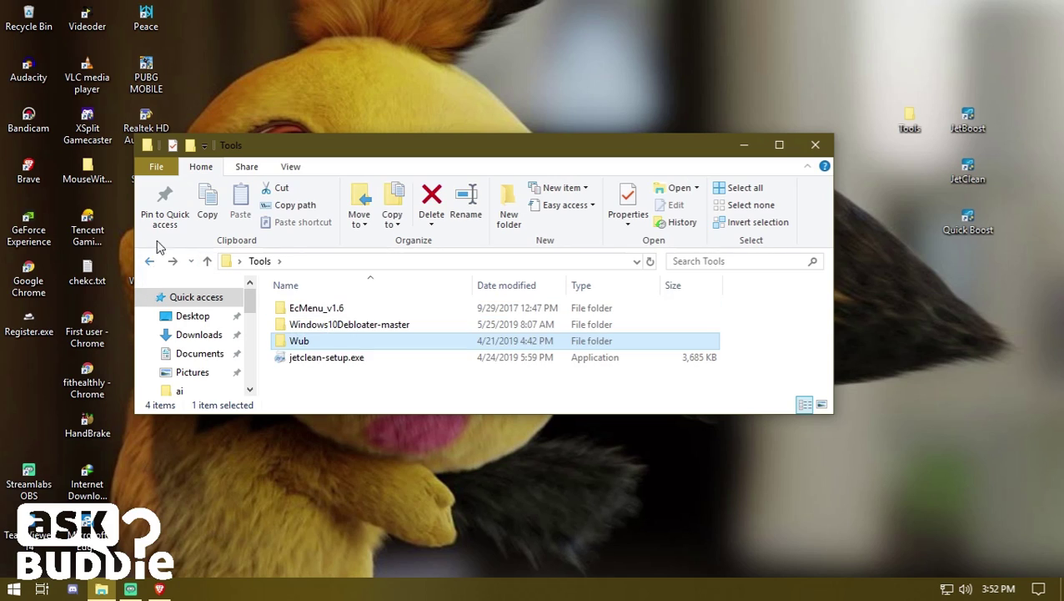
pyautogui.click(354, 364)
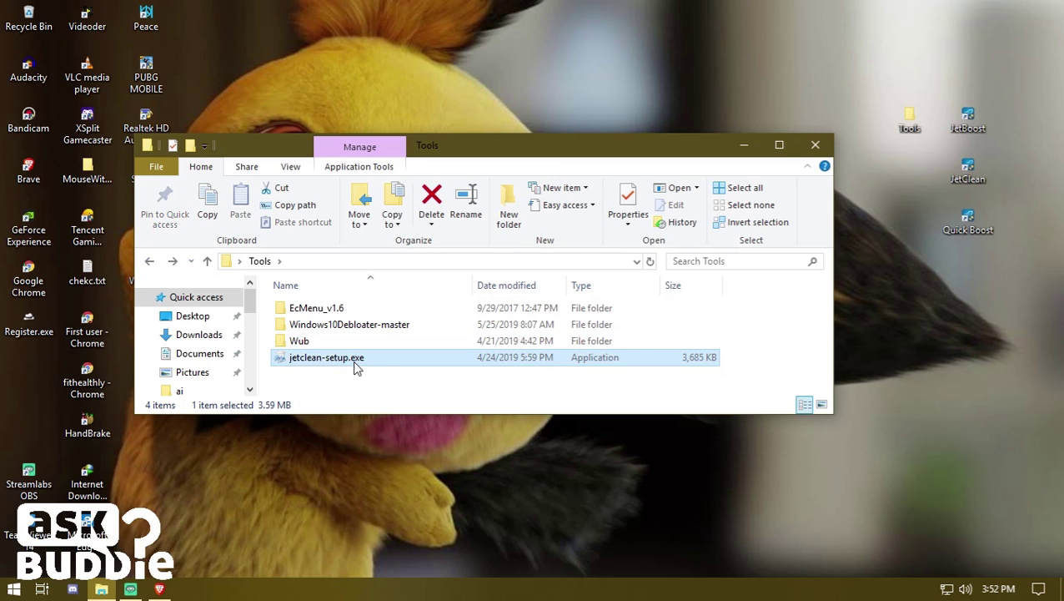
pyautogui.click(407, 390)
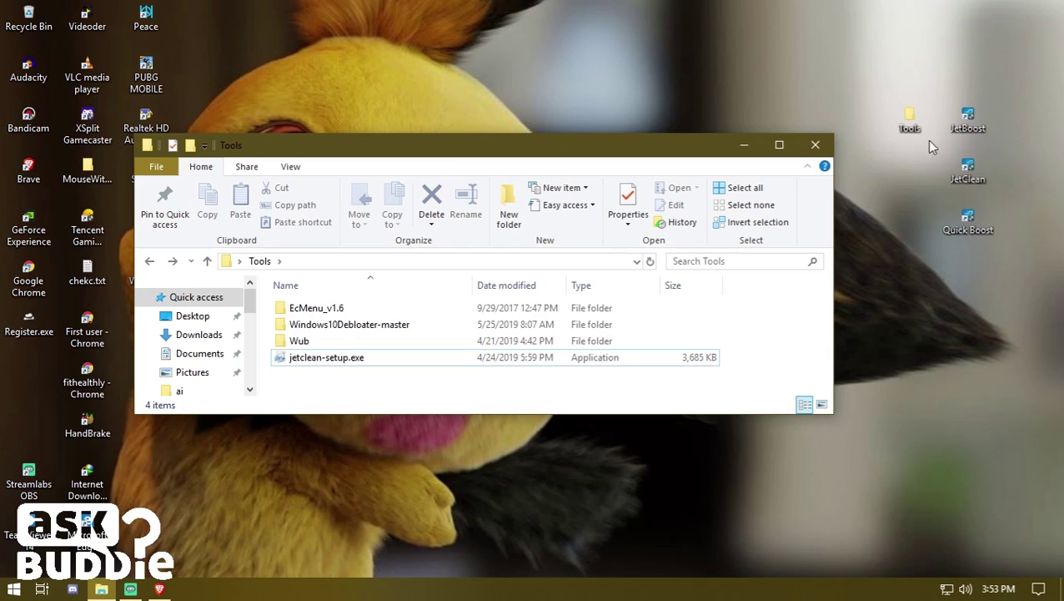
# Step: Launch JetClean from the desktop and run Scan & Repair with all clean categories checked
pyautogui.doubleClick(967, 171)
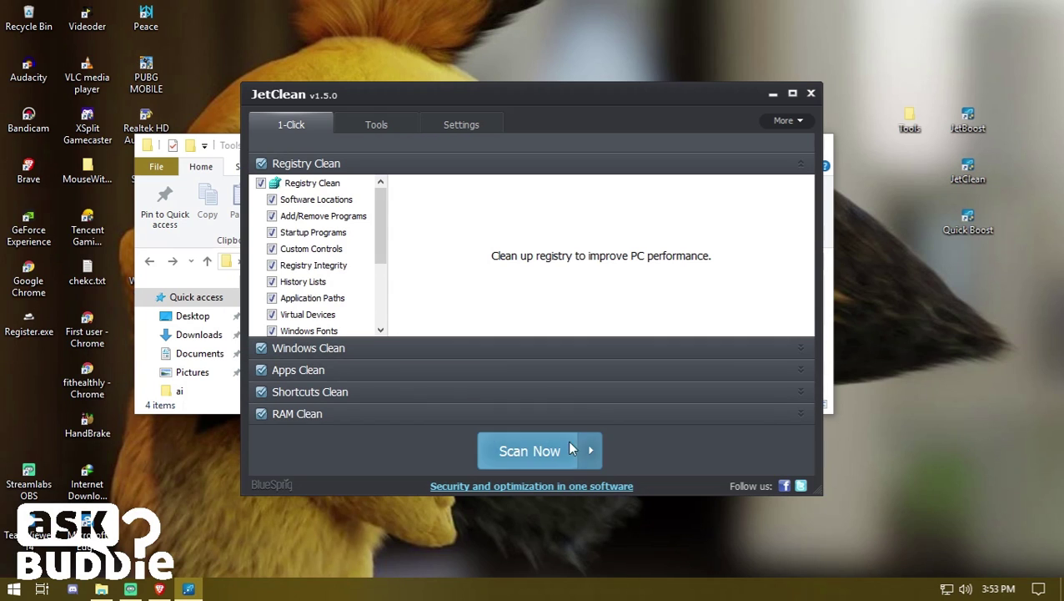
pyautogui.click(591, 450)
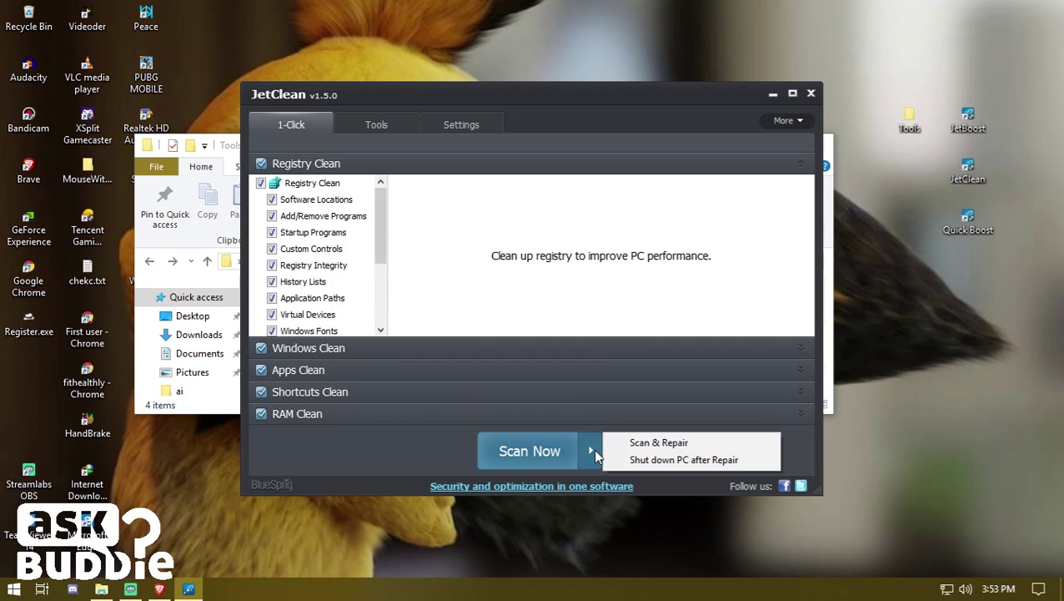
pyautogui.click(642, 443)
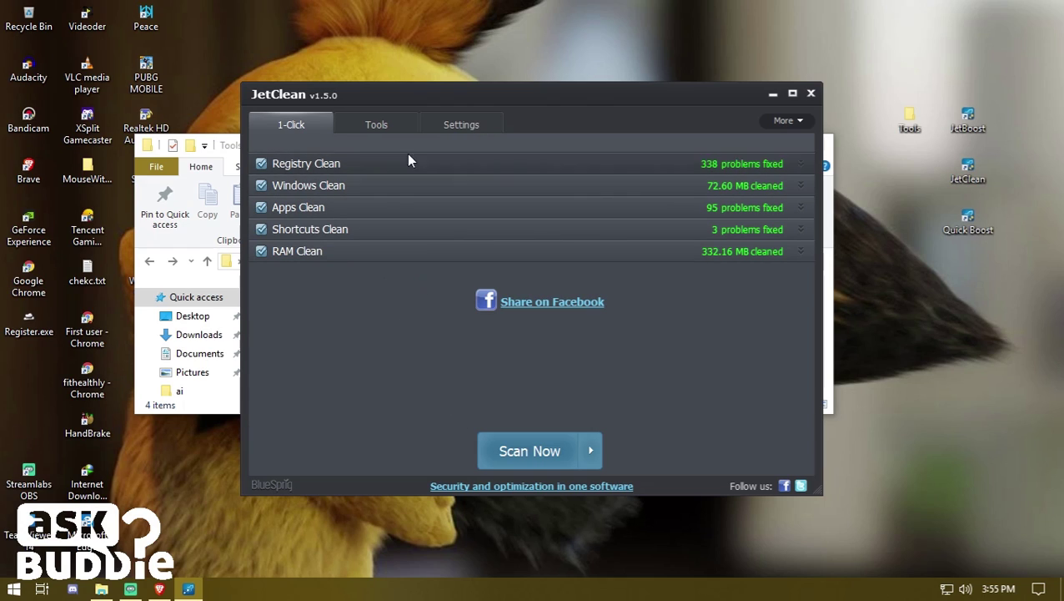
# Step: Compare JetClean's Startup Optimization list with Task Manager's startup apps, and maximize the JetClean window
pyautogui.click(377, 125)
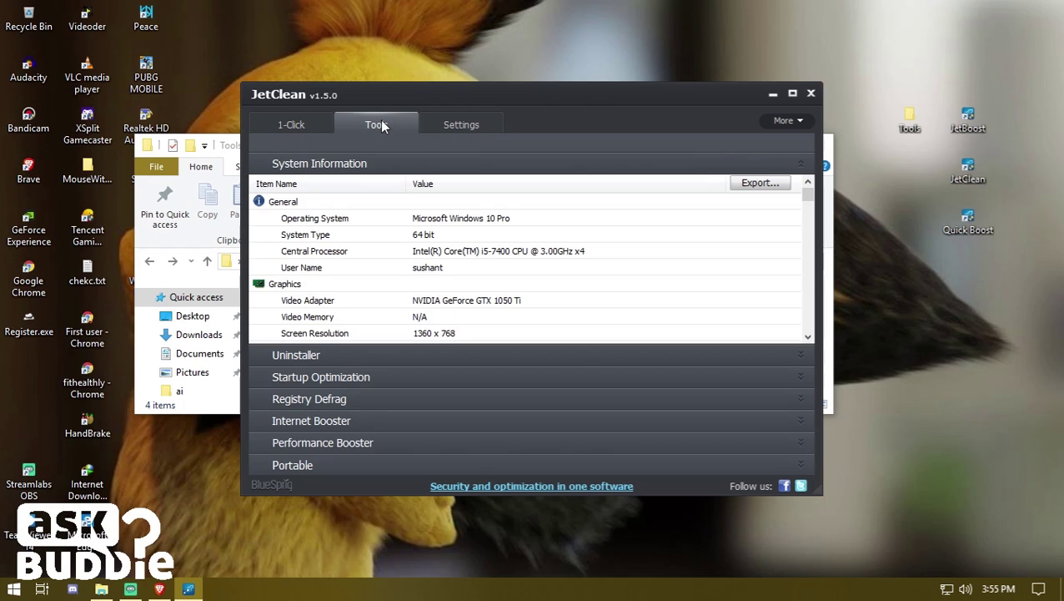
pyautogui.click(359, 376)
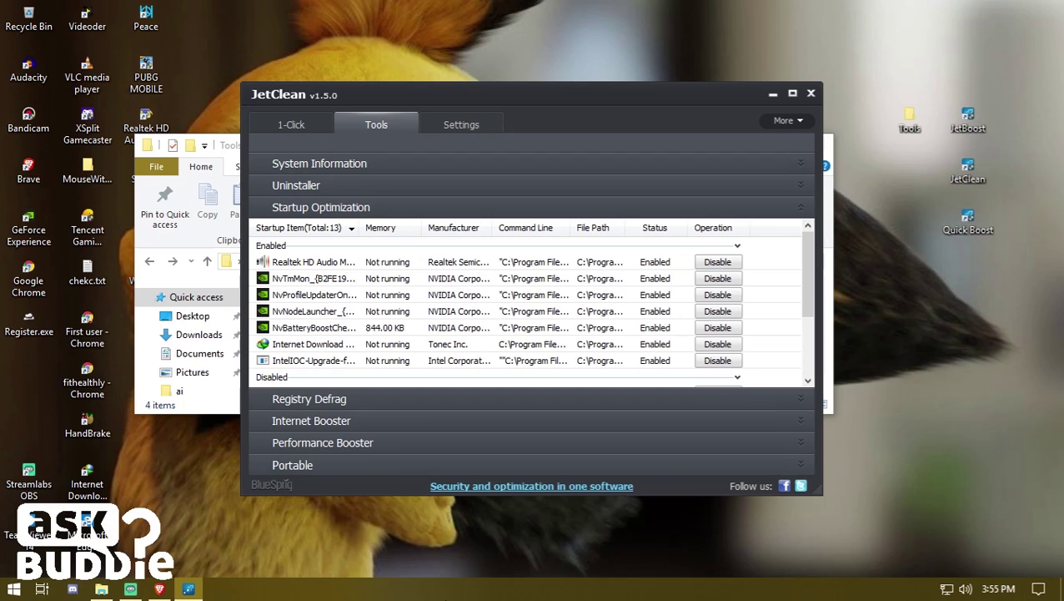
pyautogui.rightClick(439, 591)
pyautogui.click(520, 509)
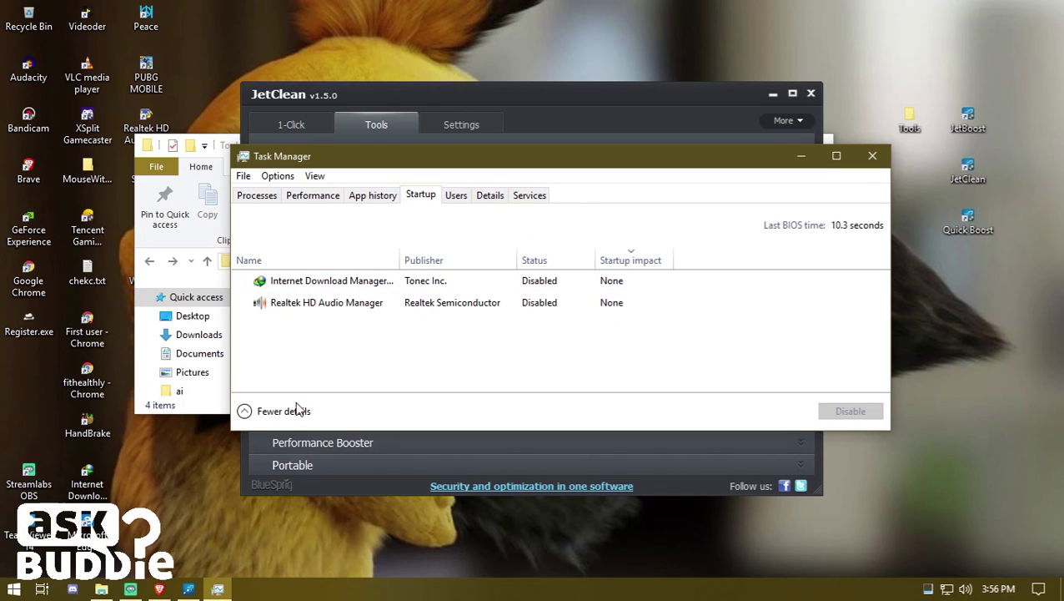
pyautogui.moveTo(705, 167); pyautogui.dragTo(913, 114)
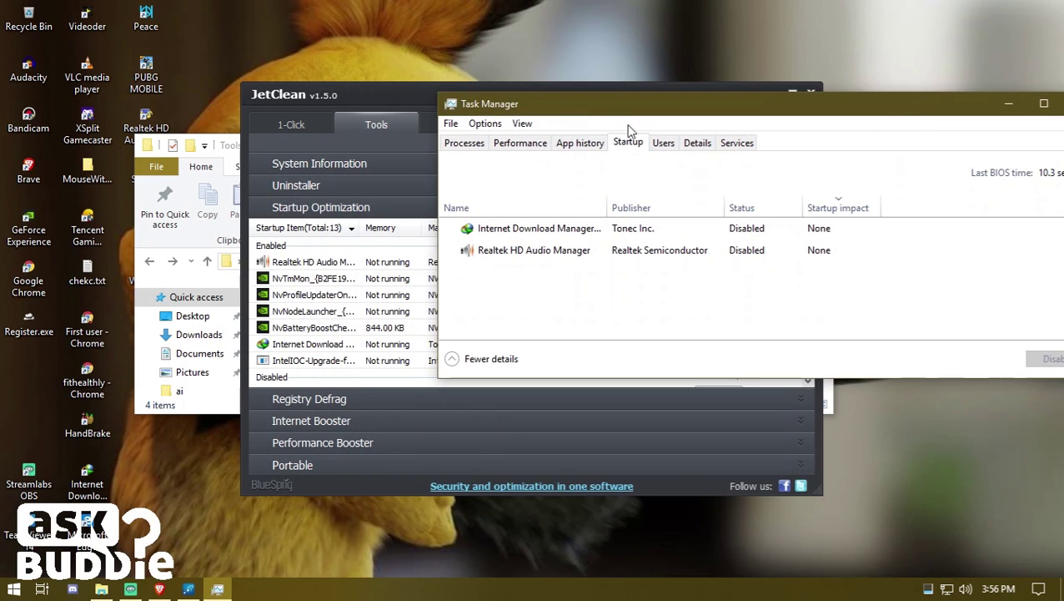
pyautogui.click(380, 90)
pyautogui.doubleClick(379, 90)
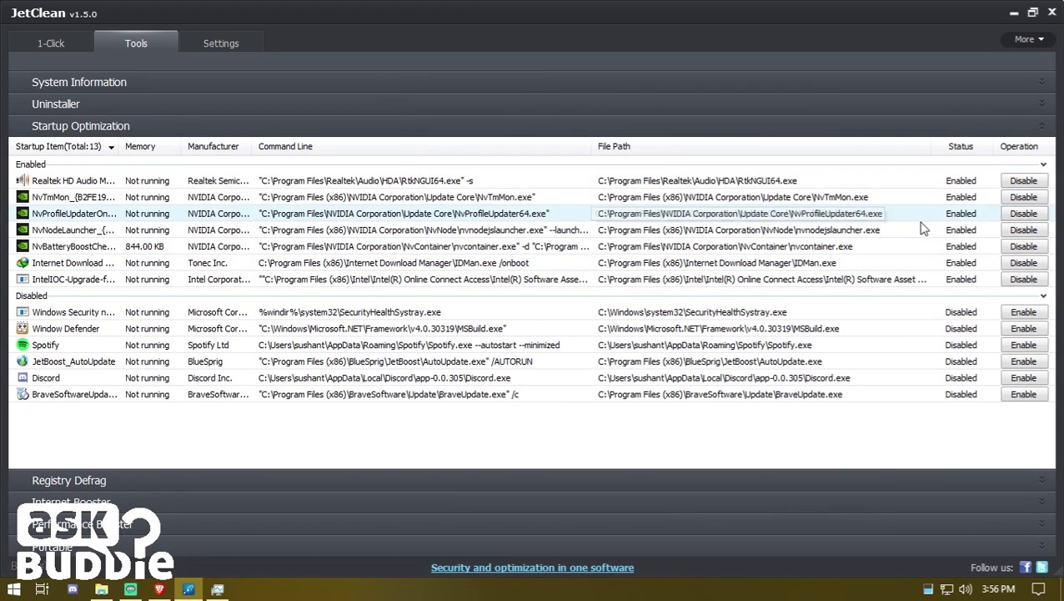
# Step: Disable Internet Download Manager at startup and review the disabled startup items
pyautogui.click(1024, 263)
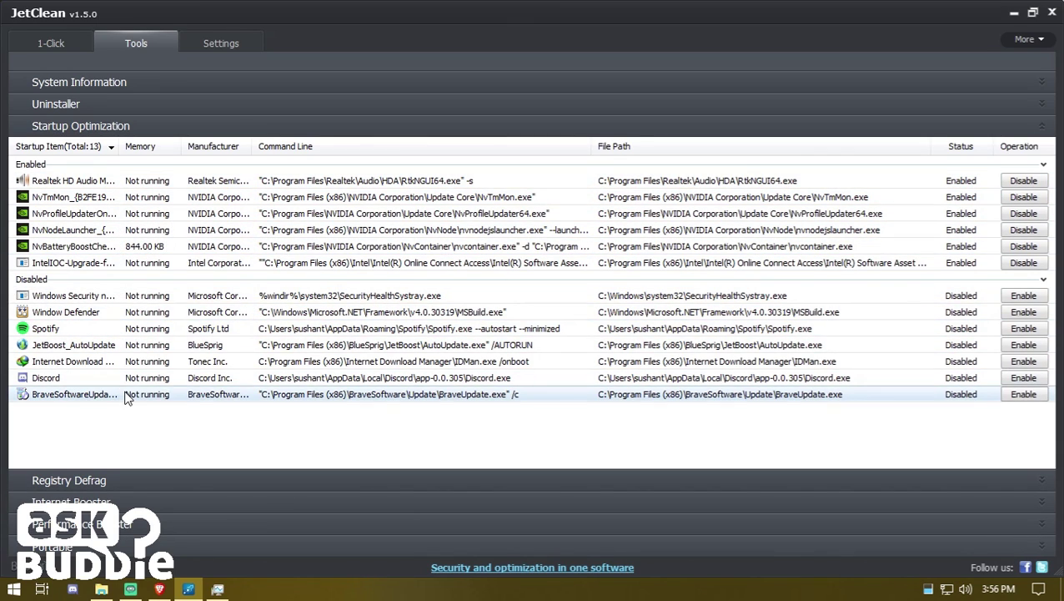
pyautogui.click(75, 378)
pyautogui.click(83, 345)
pyautogui.click(67, 329)
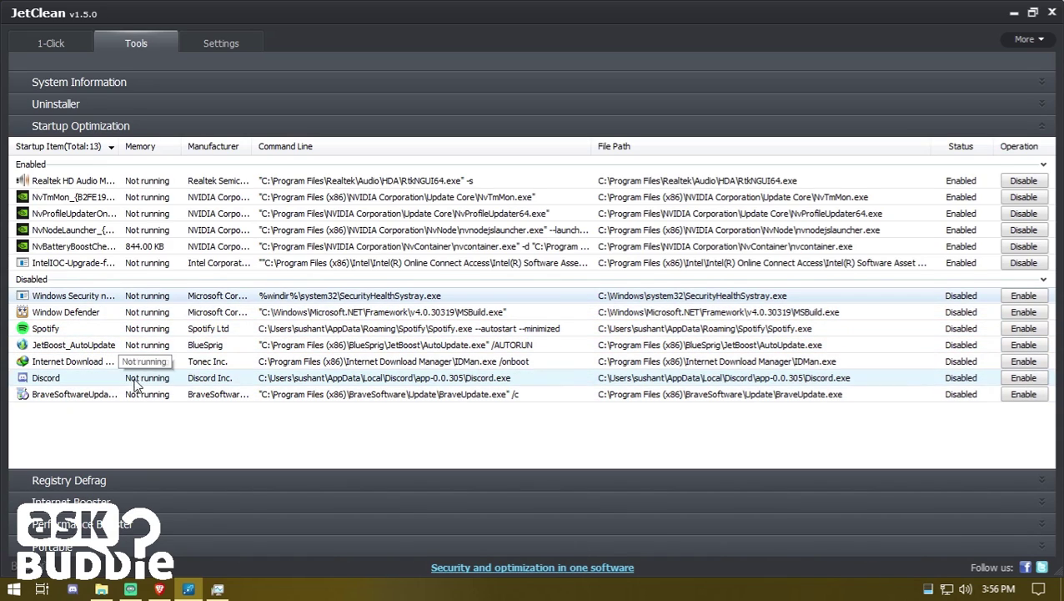
pyautogui.click(100, 395)
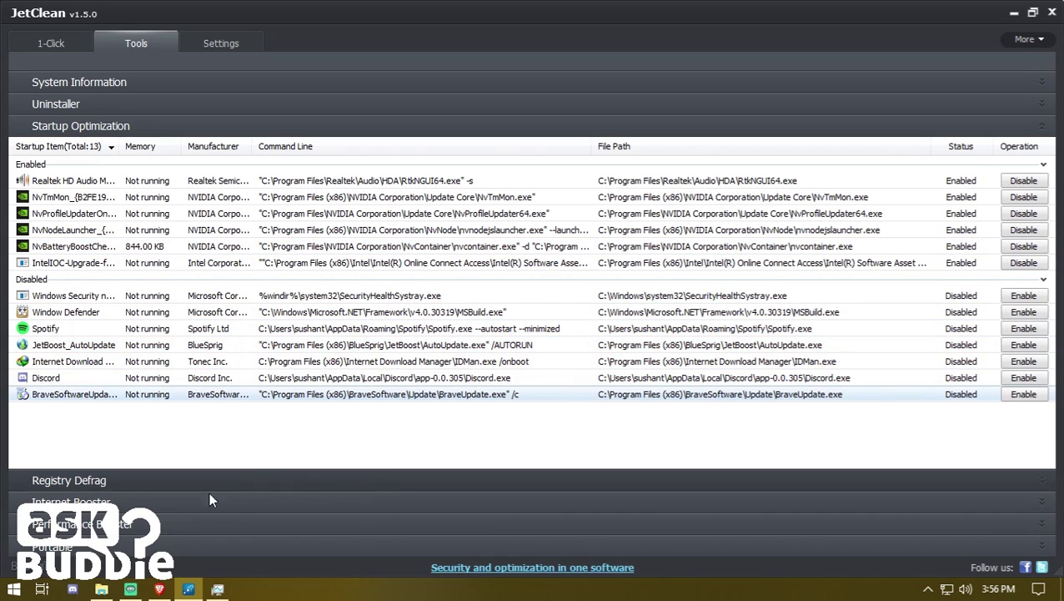
# Step: Look through JetClean's Registry Defrag, Internet Booster and Performance Booster tools
pyautogui.click(142, 489)
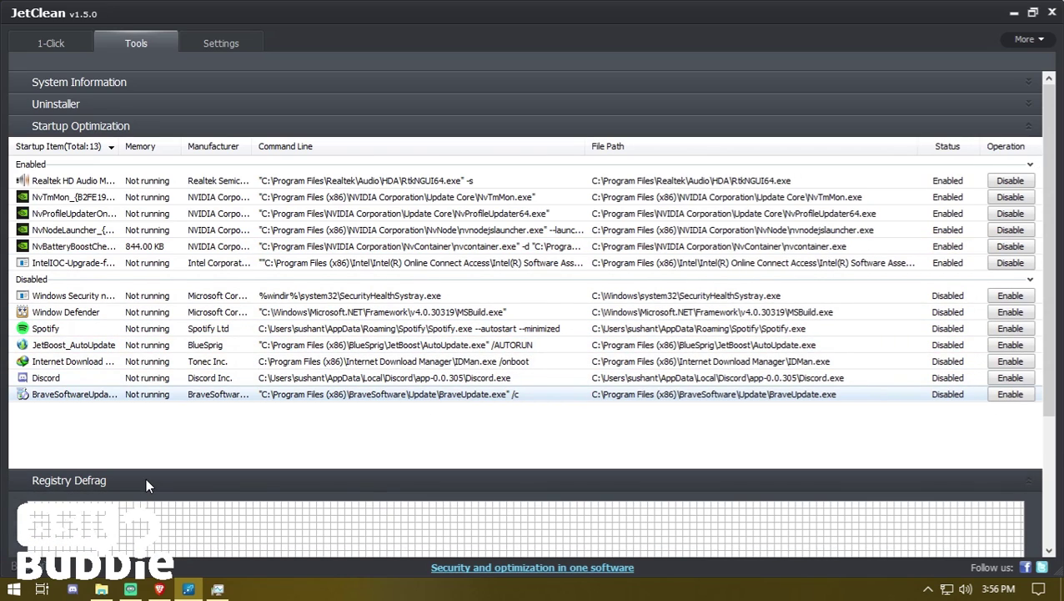
pyautogui.click(621, 127)
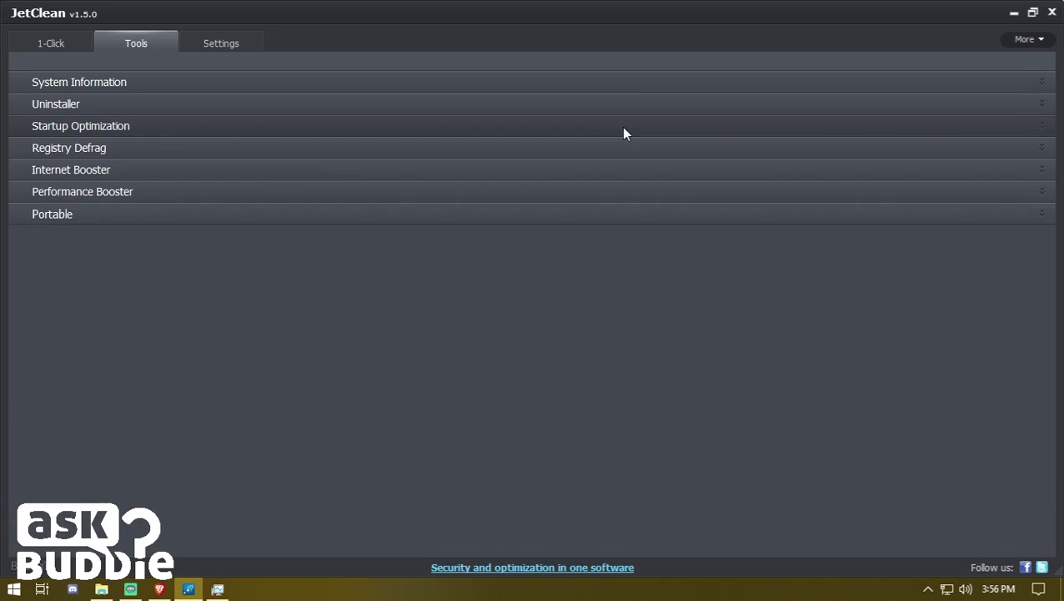
pyautogui.click(266, 148)
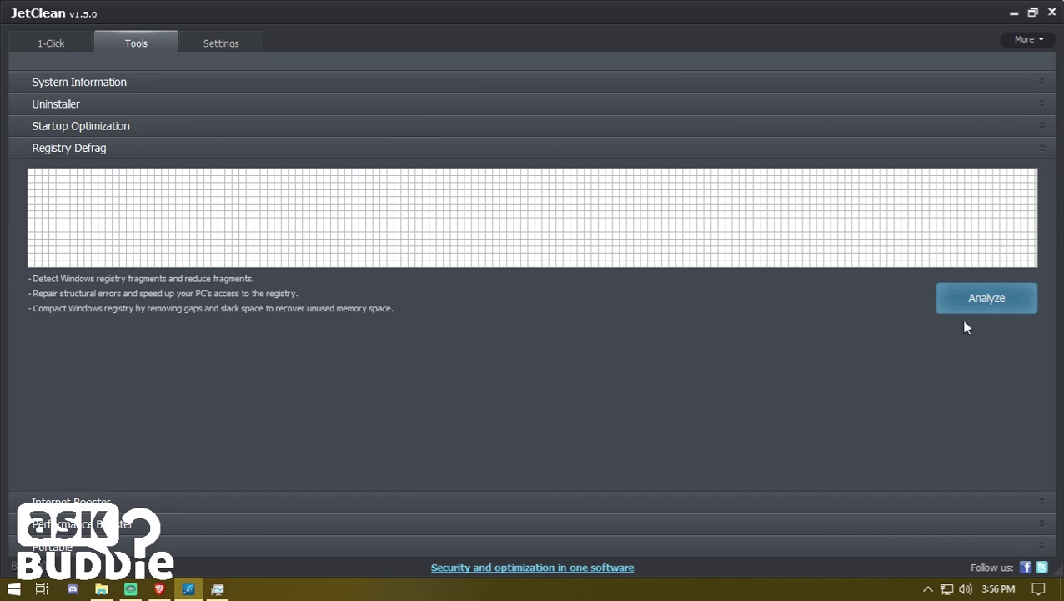
pyautogui.click(199, 148)
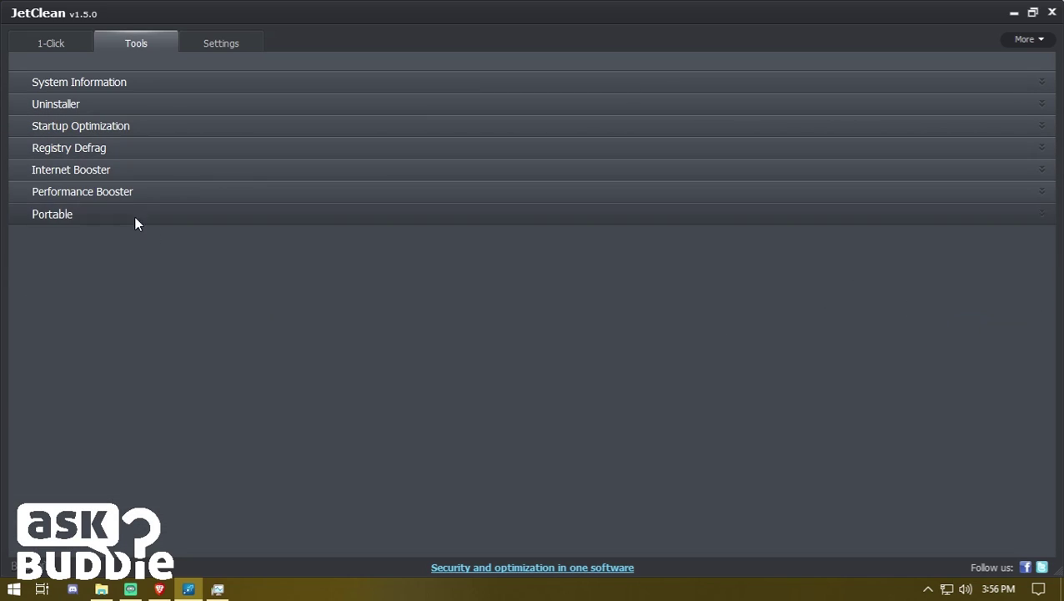
pyautogui.click(121, 170)
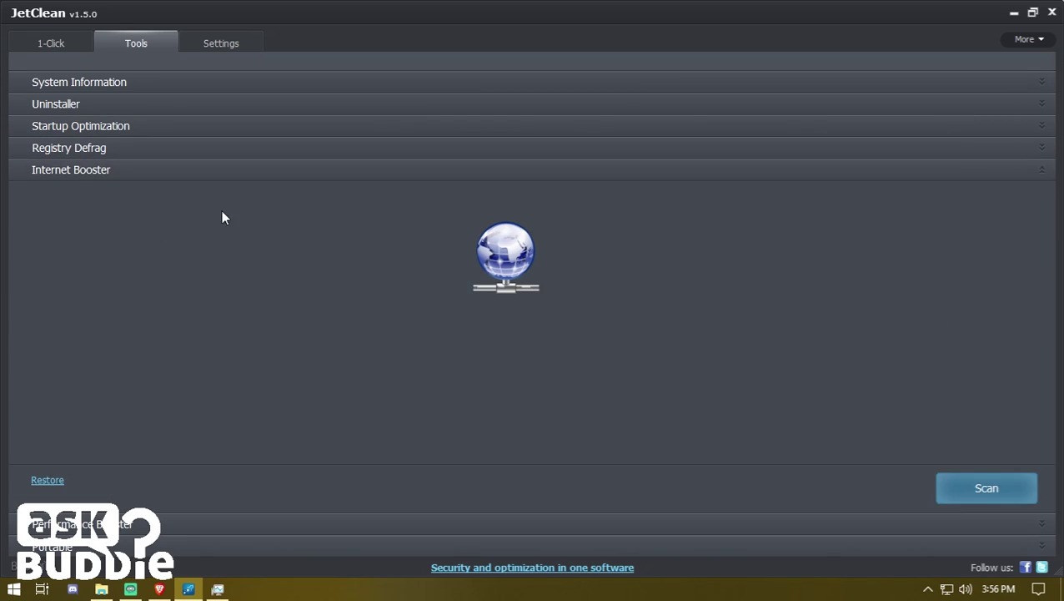
pyautogui.click(111, 168)
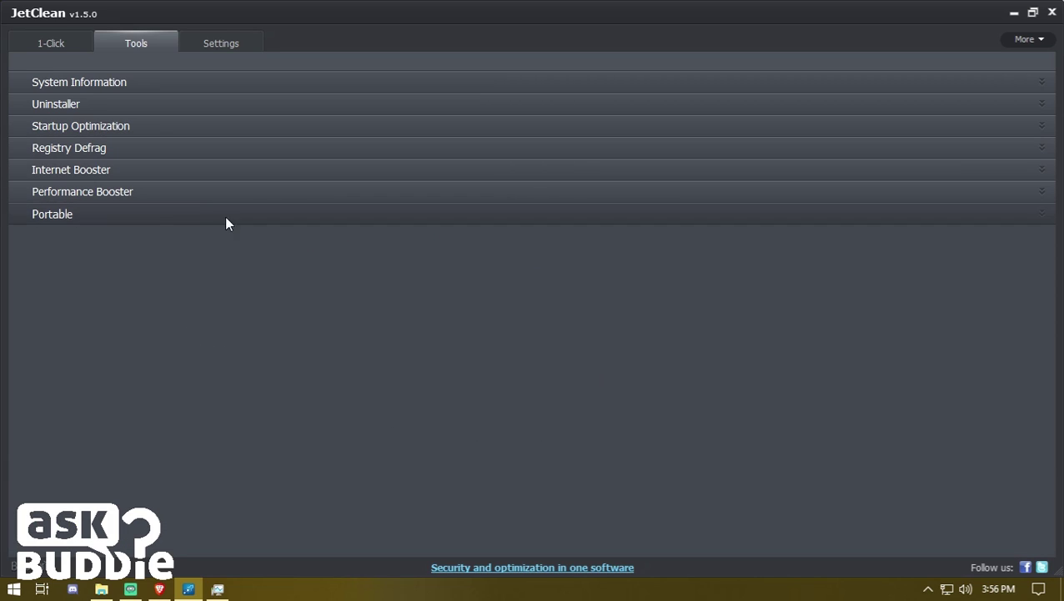
pyautogui.click(146, 187)
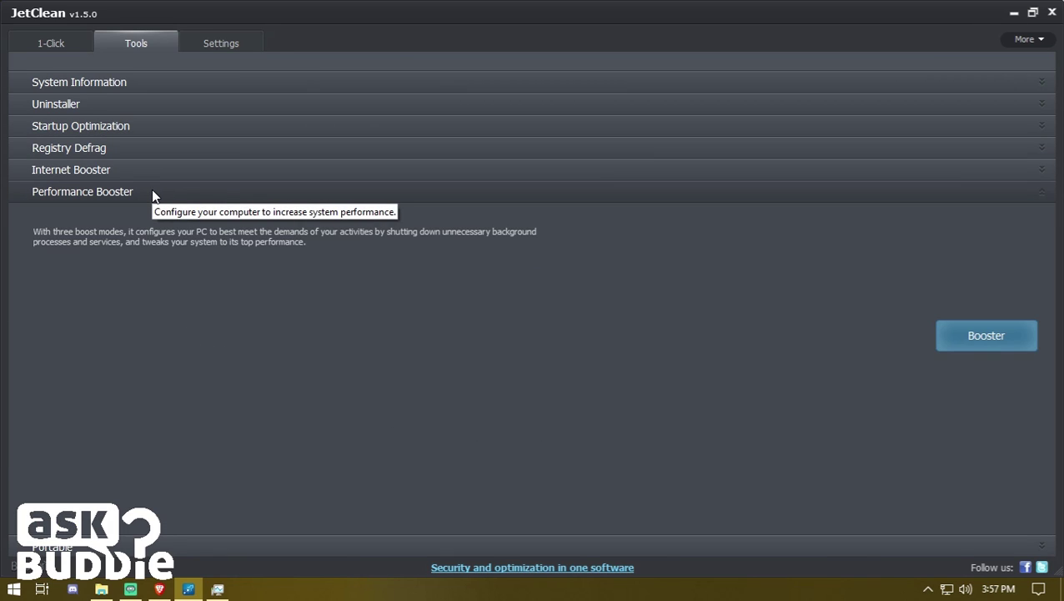
# Step: View JetClean's Portable tool, and close both JetClean and Task Manager
pyautogui.click(152, 193)
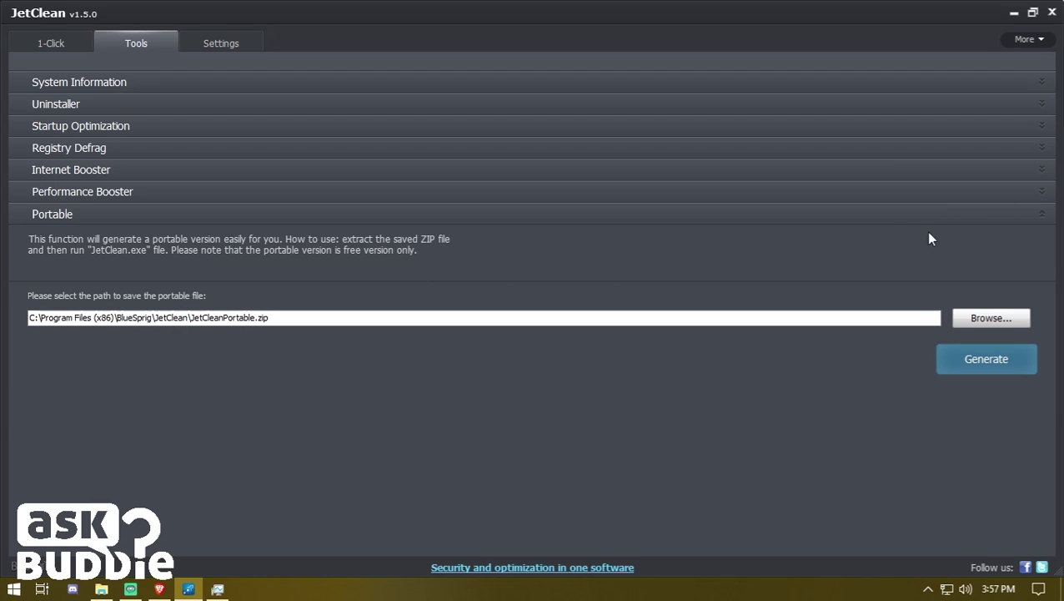
pyautogui.click(1053, 12)
pyautogui.moveTo(929, 113); pyautogui.dragTo(698, 125)
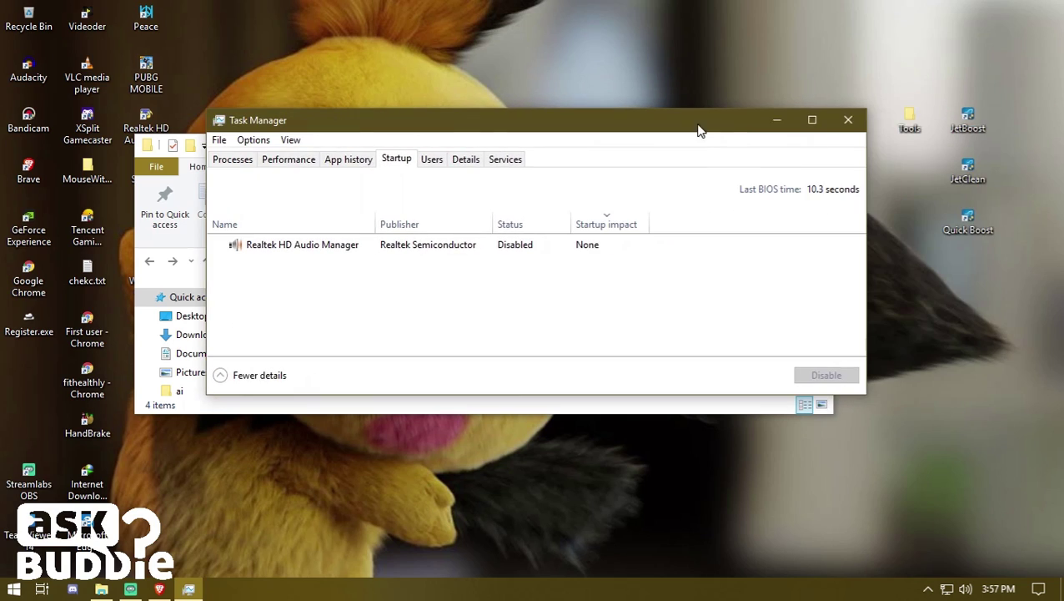
pyautogui.click(847, 121)
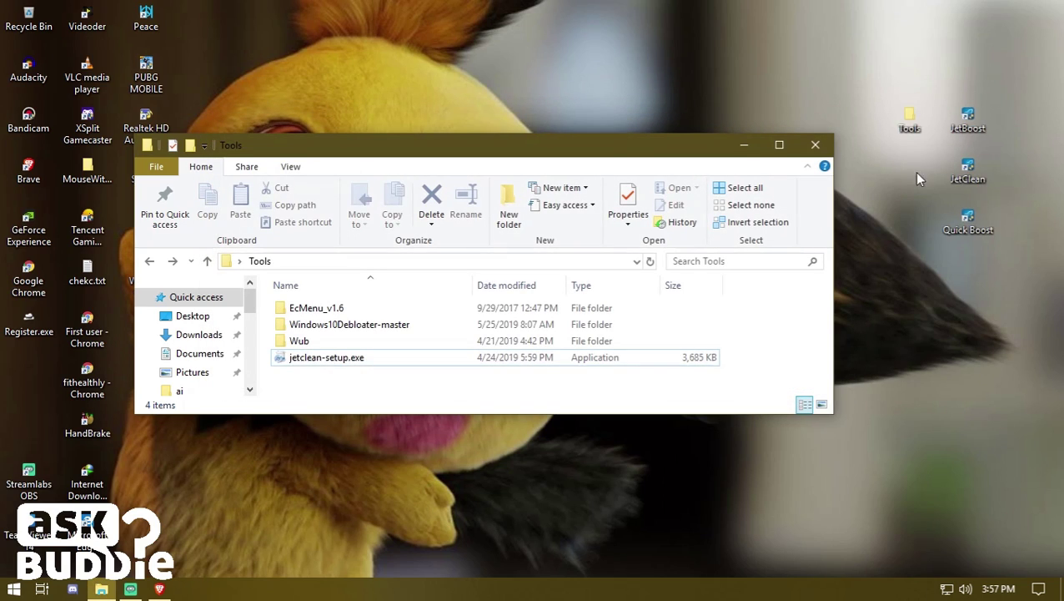
# Step: Launch JetBoost from the desktop and run its performance boost
pyautogui.click(968, 130)
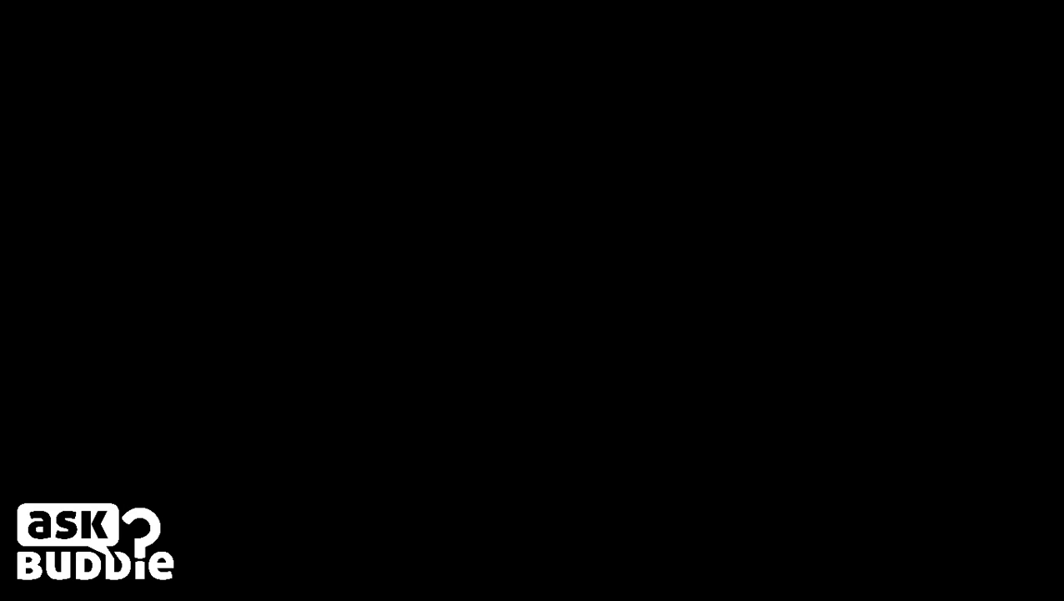
pyautogui.click(532, 318)
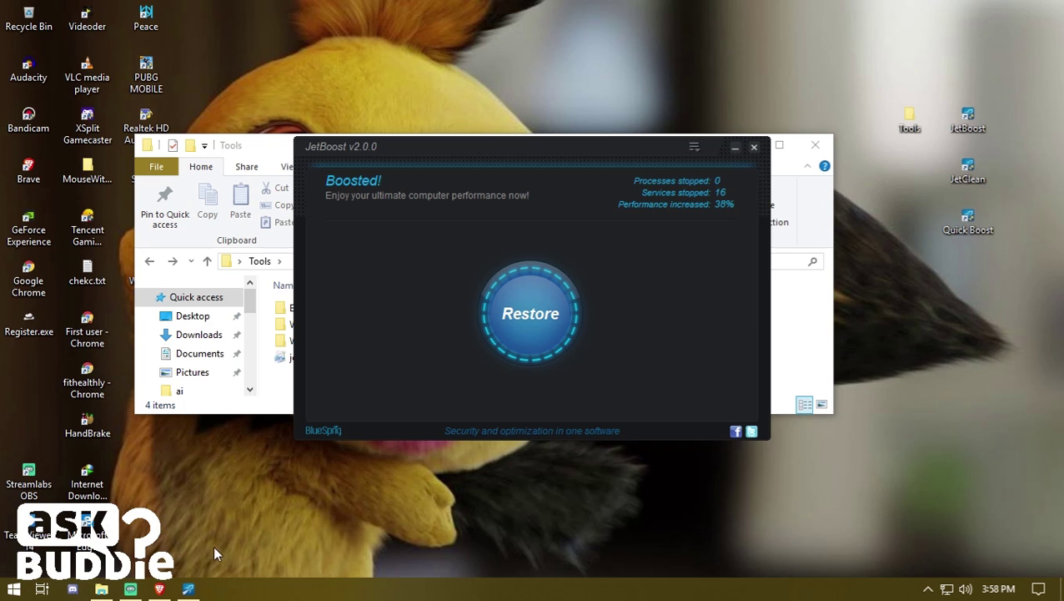
# Step: Switch to the Brave browser and look through the Ask Buddie Facebook group's discussion page
pyautogui.click(158, 591)
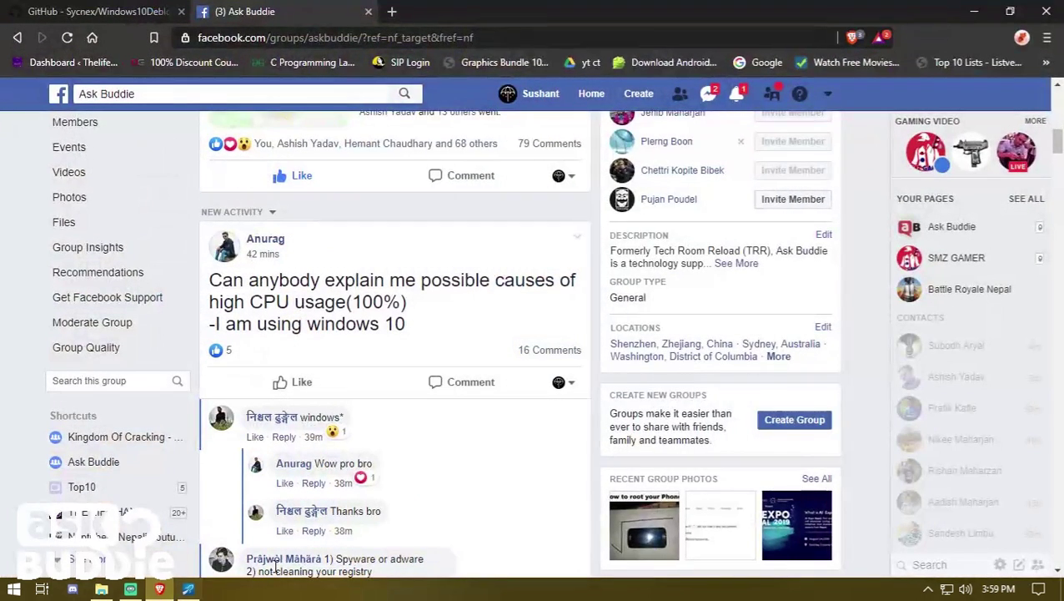
pyautogui.scroll(10, 458, 440)
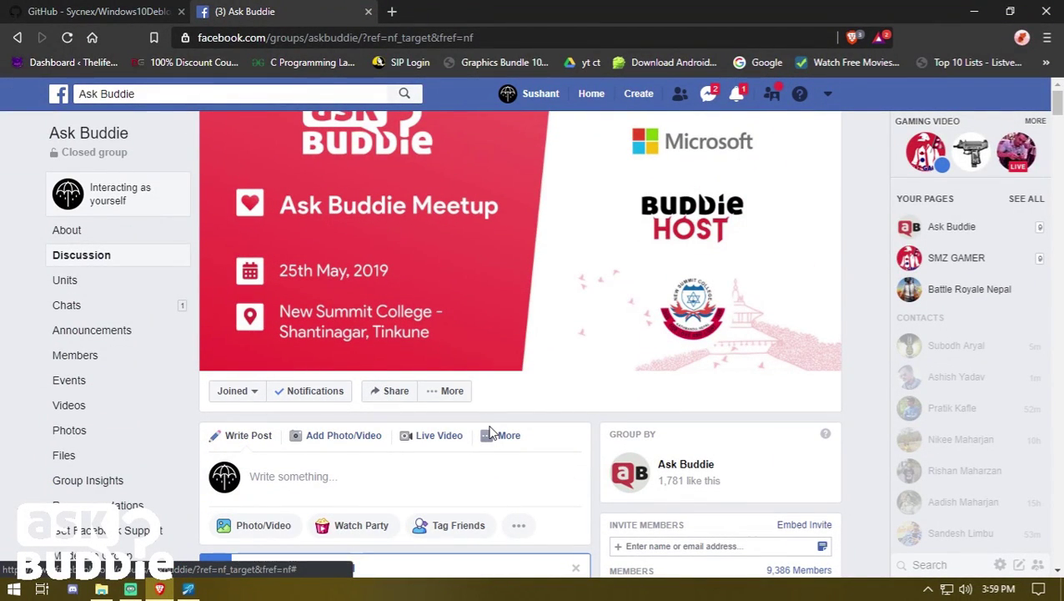
pyautogui.scroll(-9, 490, 432)
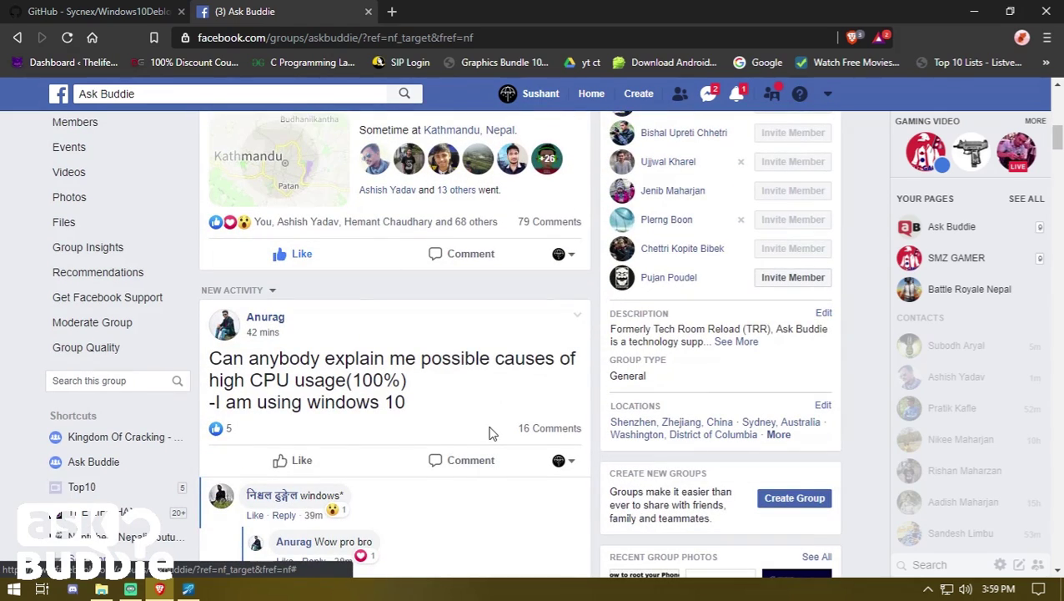
pyautogui.scroll(9, 492, 430)
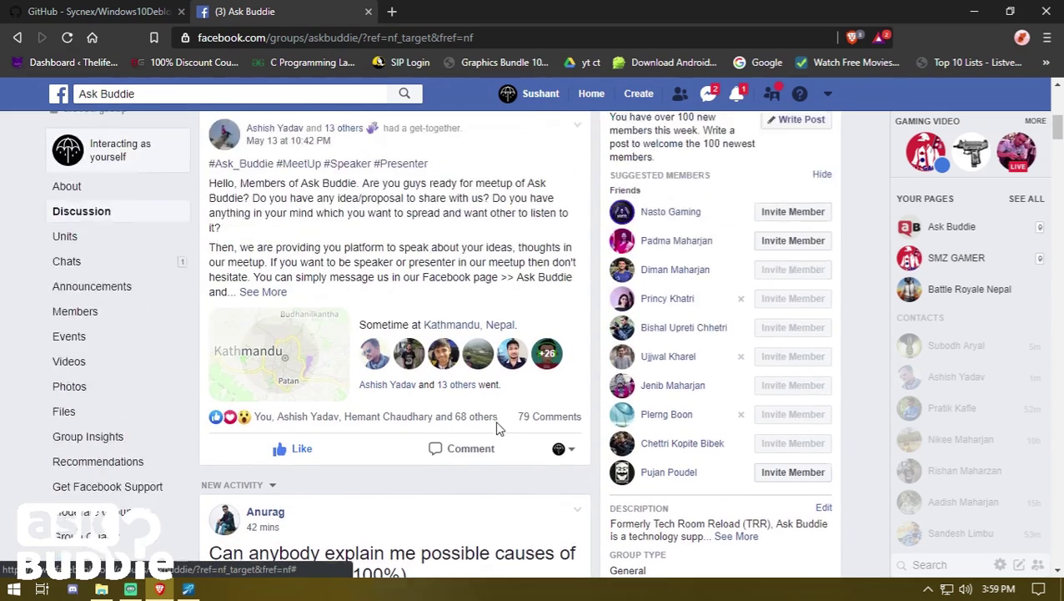